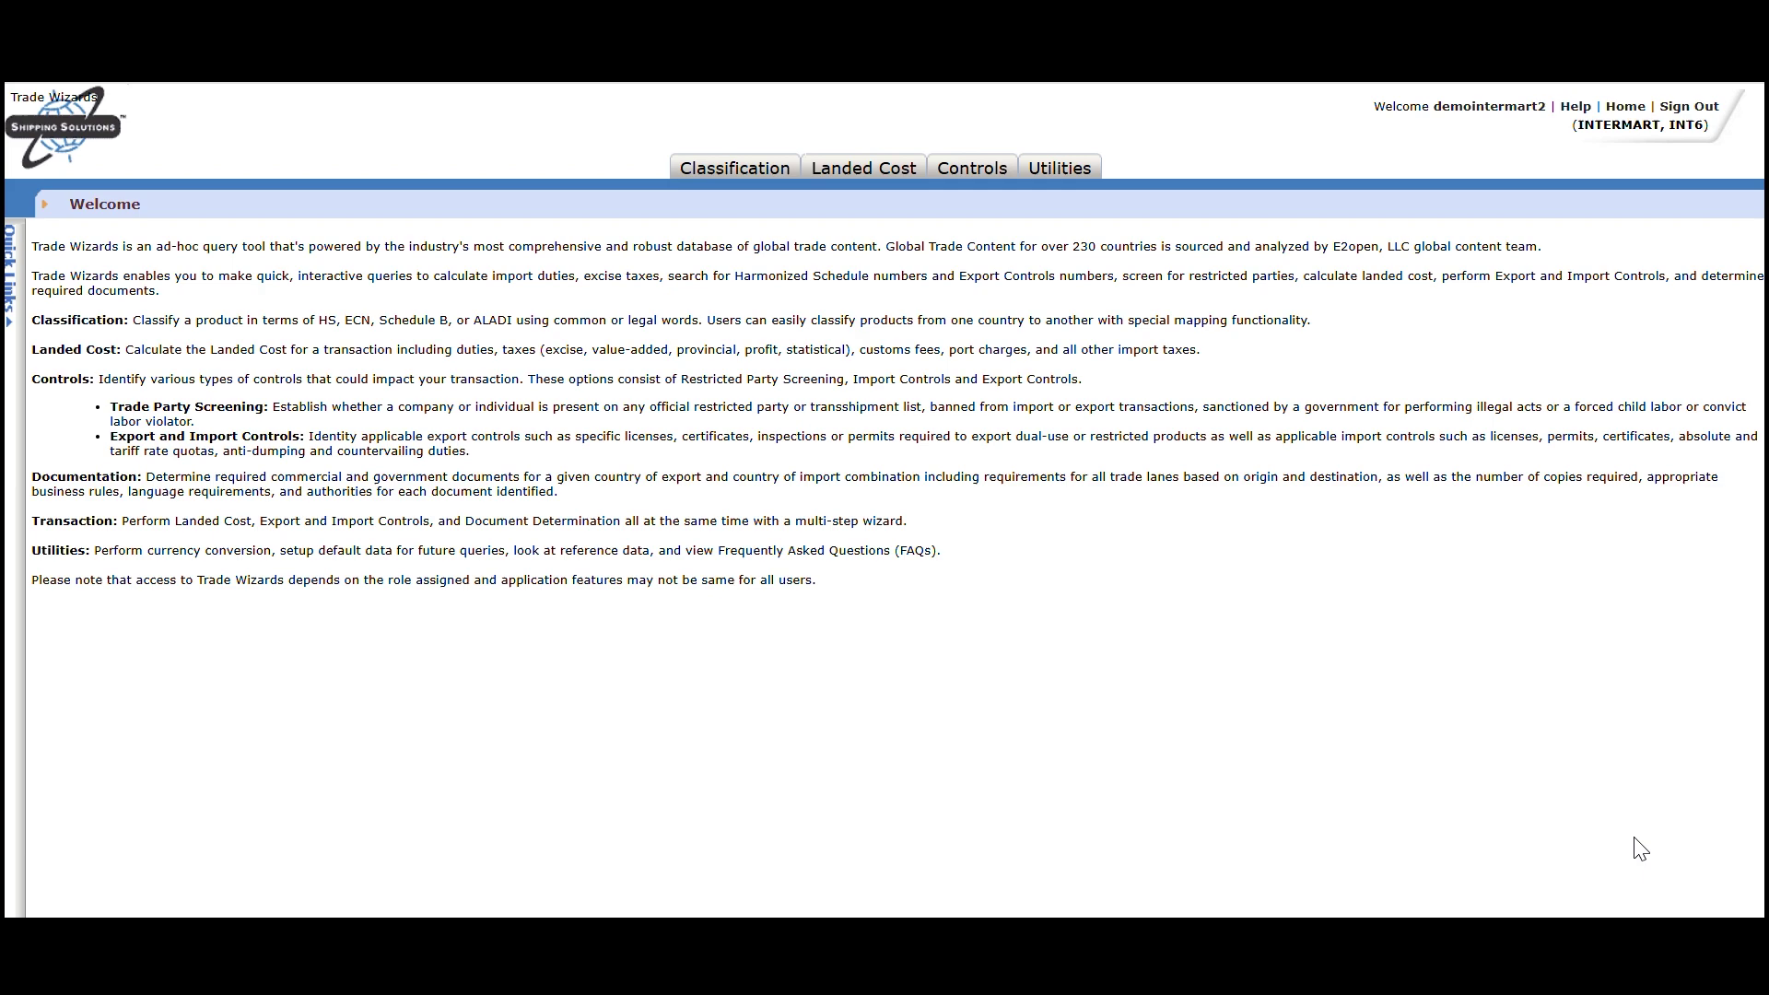
Step: Open the HS Number Search for United States Of America using a Legal Tariff Search
left_click(734, 168)
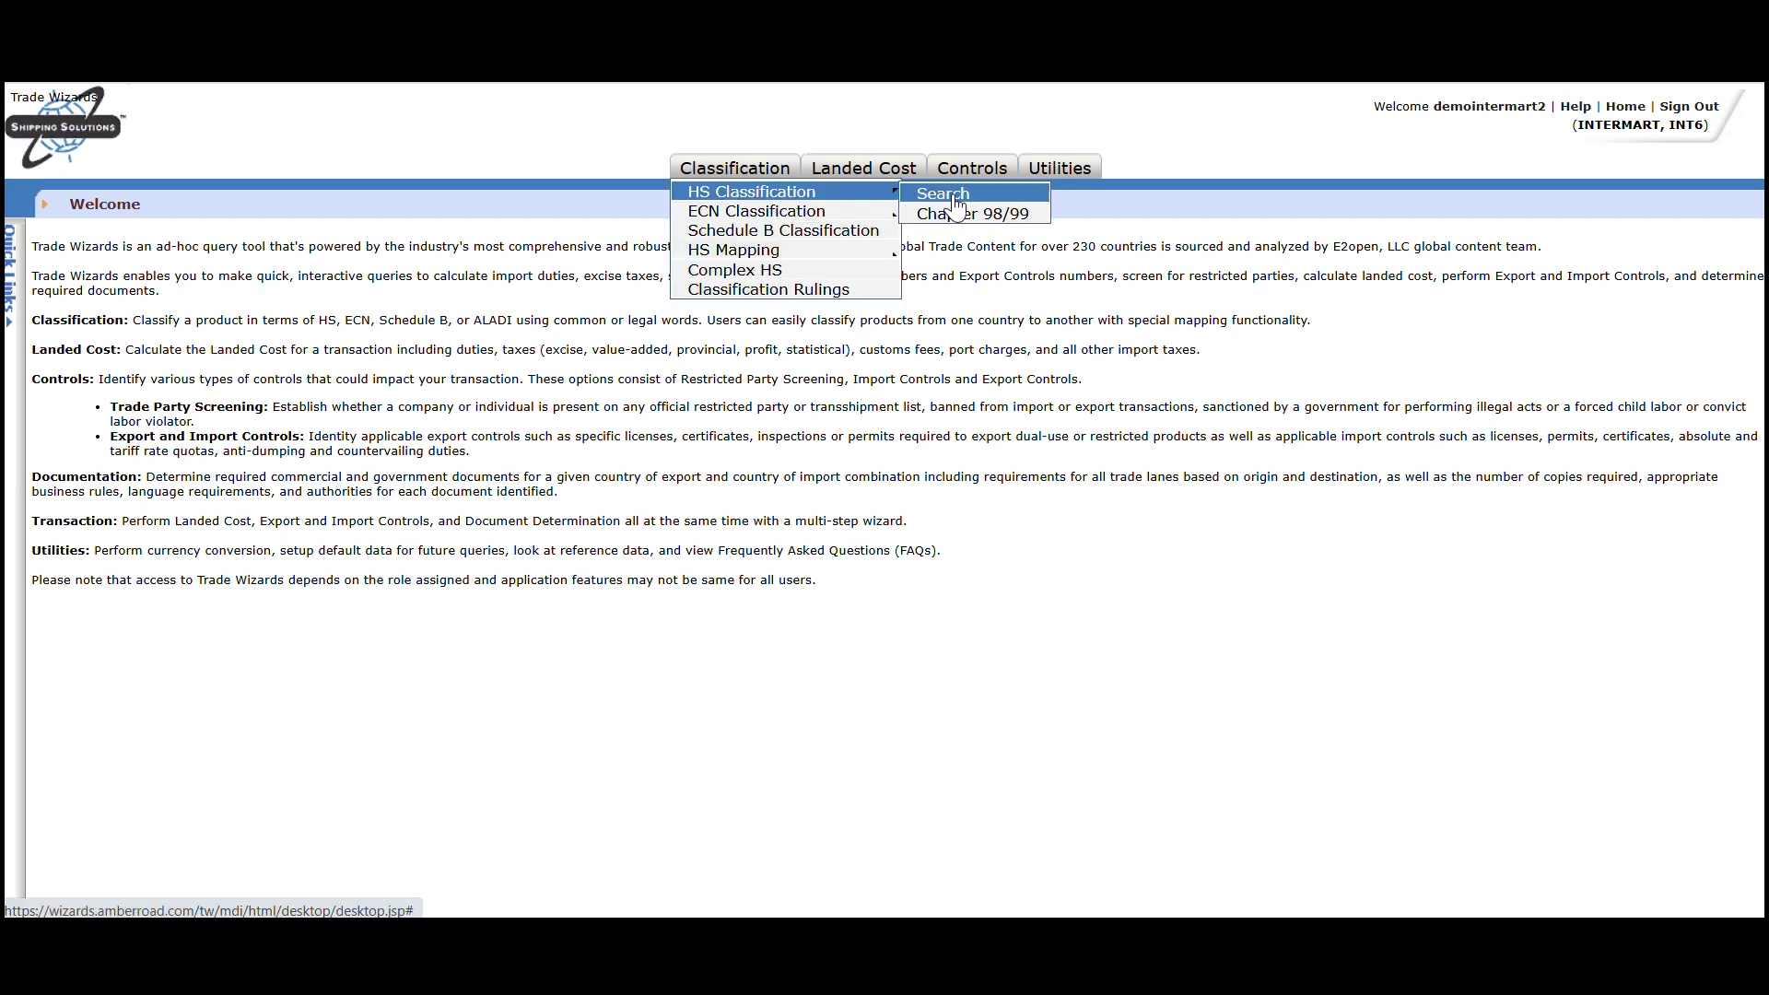
left_click(955, 193)
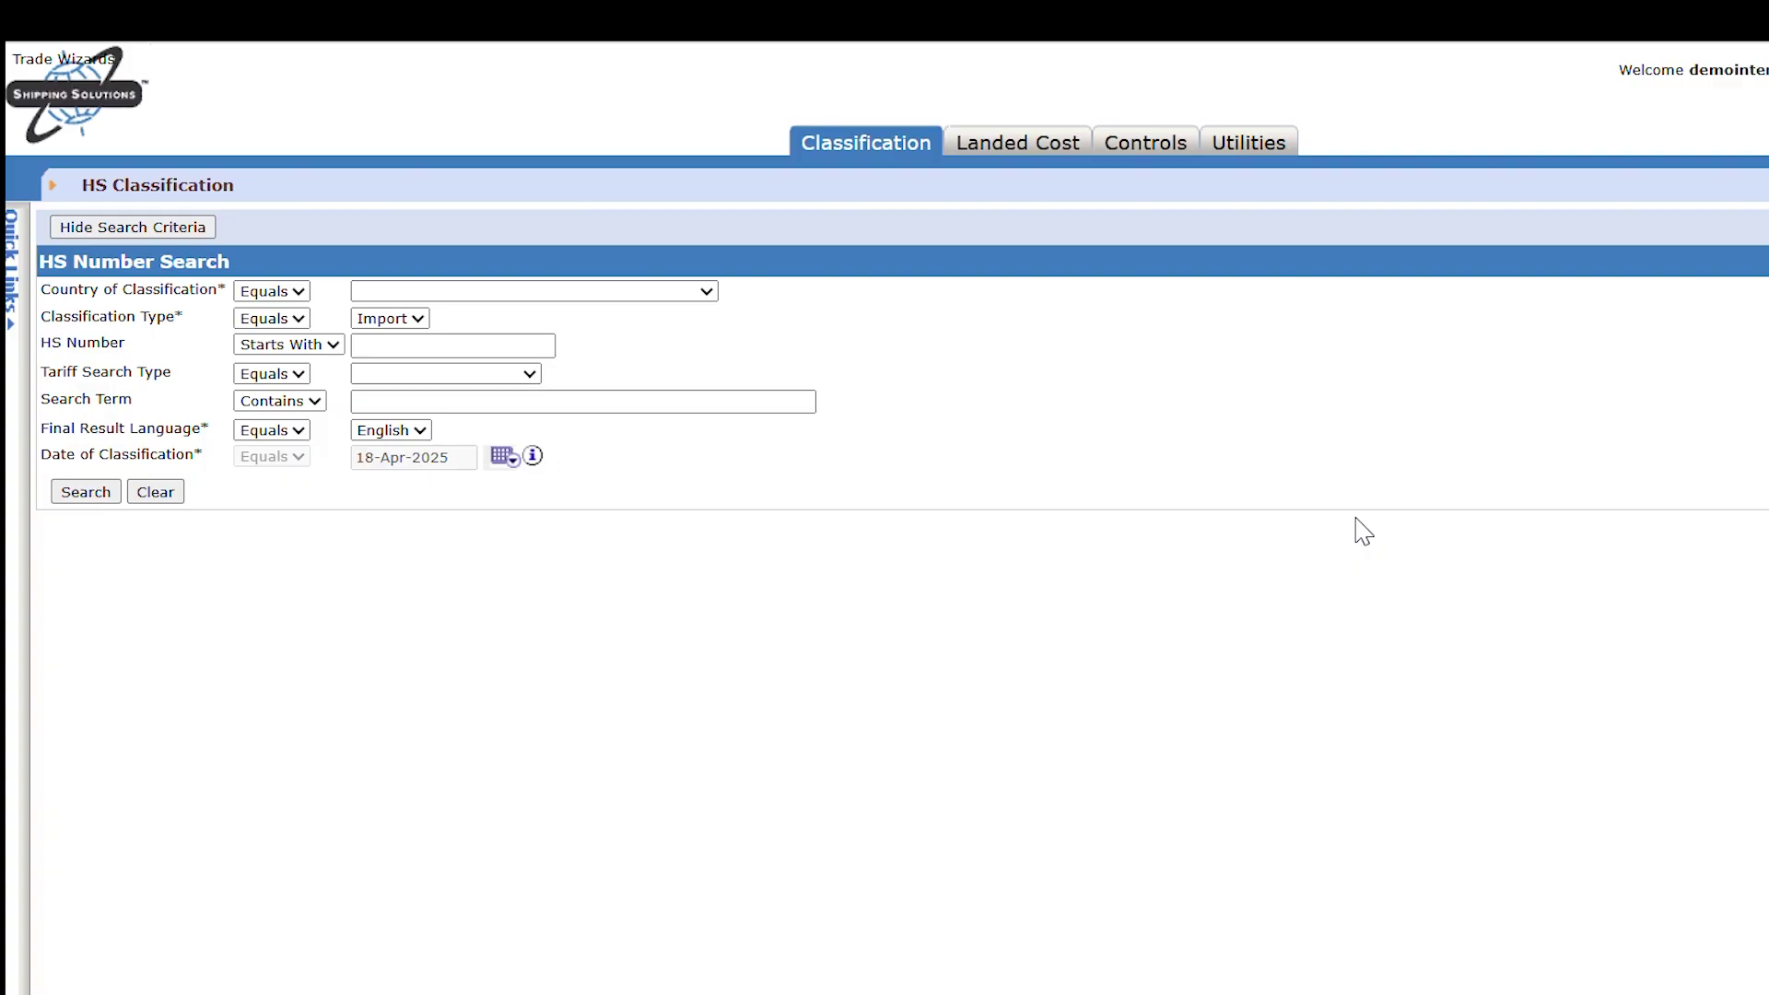
left_click(829, 287)
type("un")
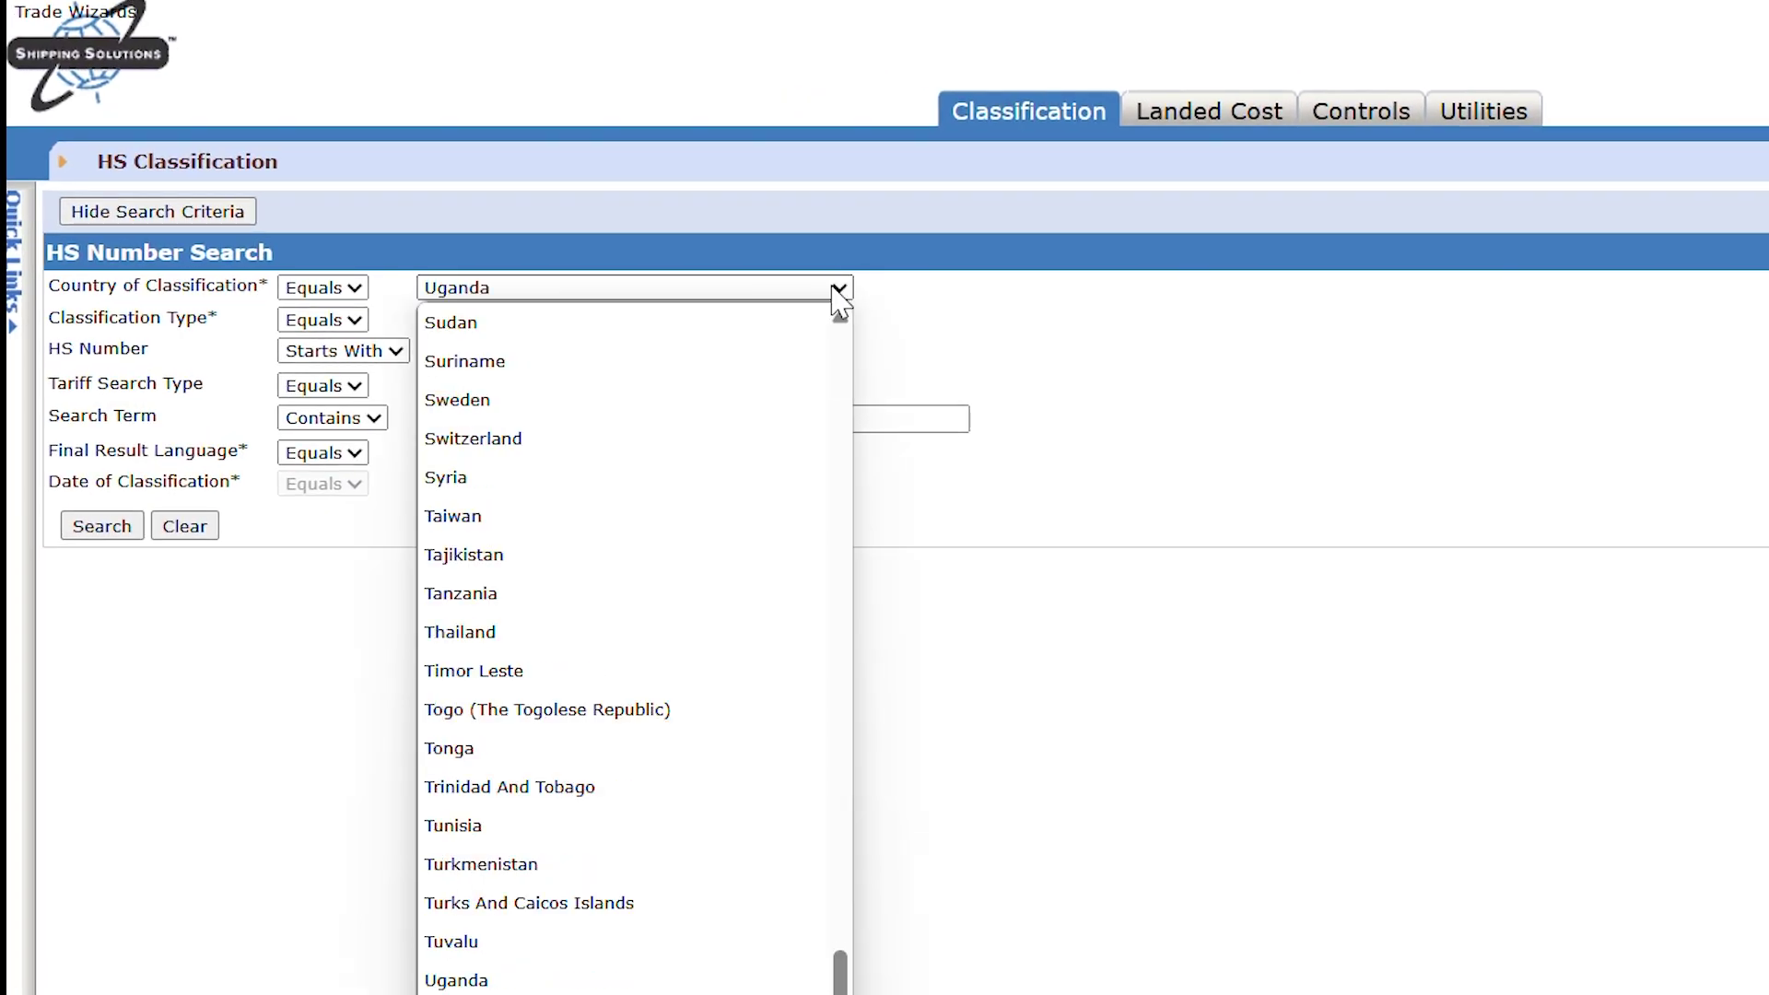
type("ited states Of Americ")
key("Return")
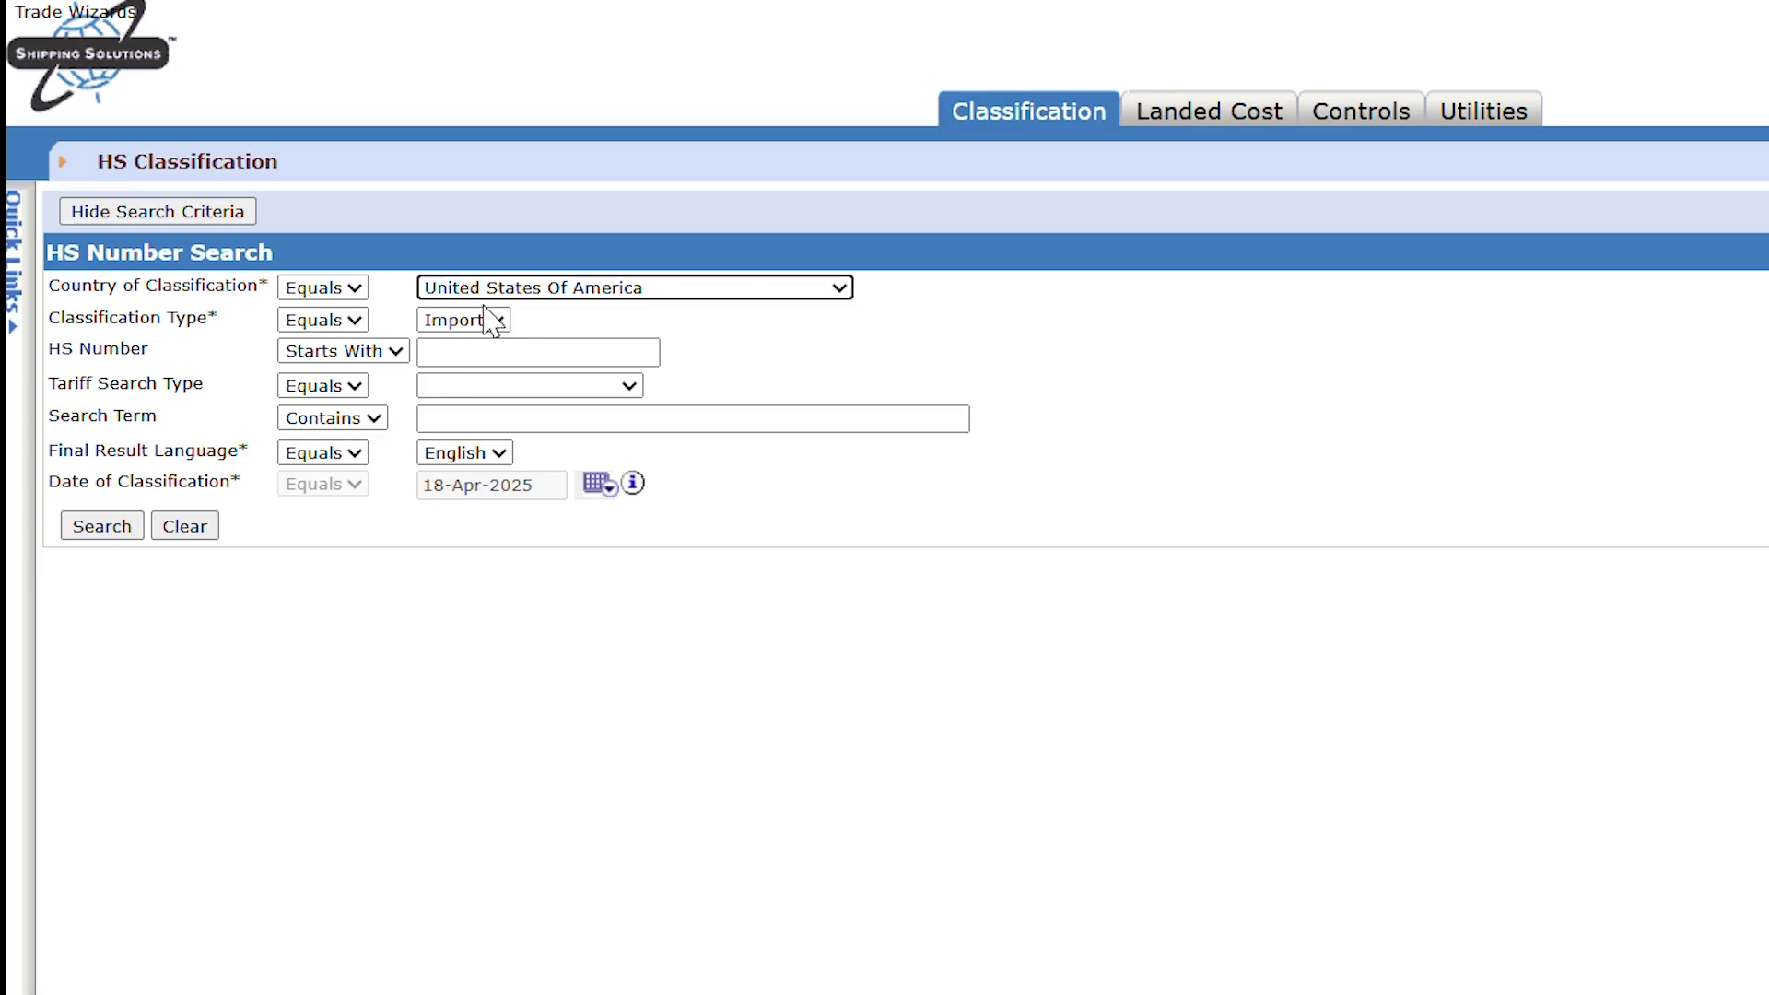
left_click(617, 389)
left_click(544, 458)
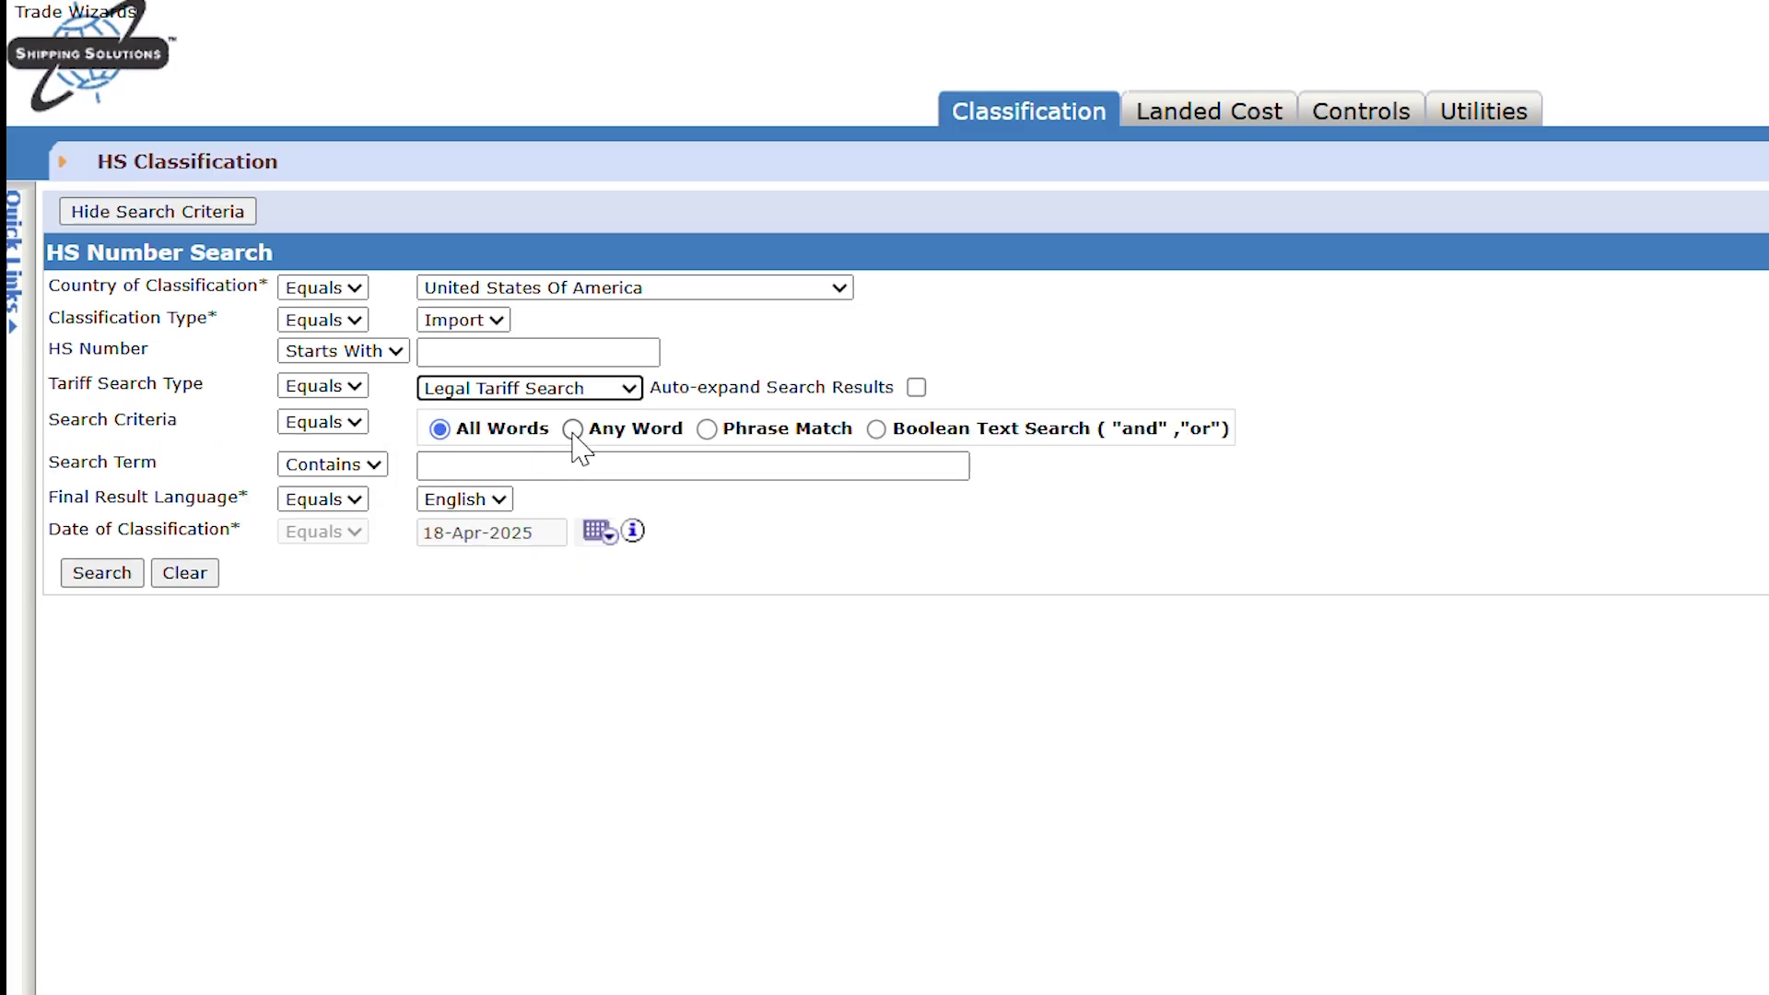
left_click(559, 467)
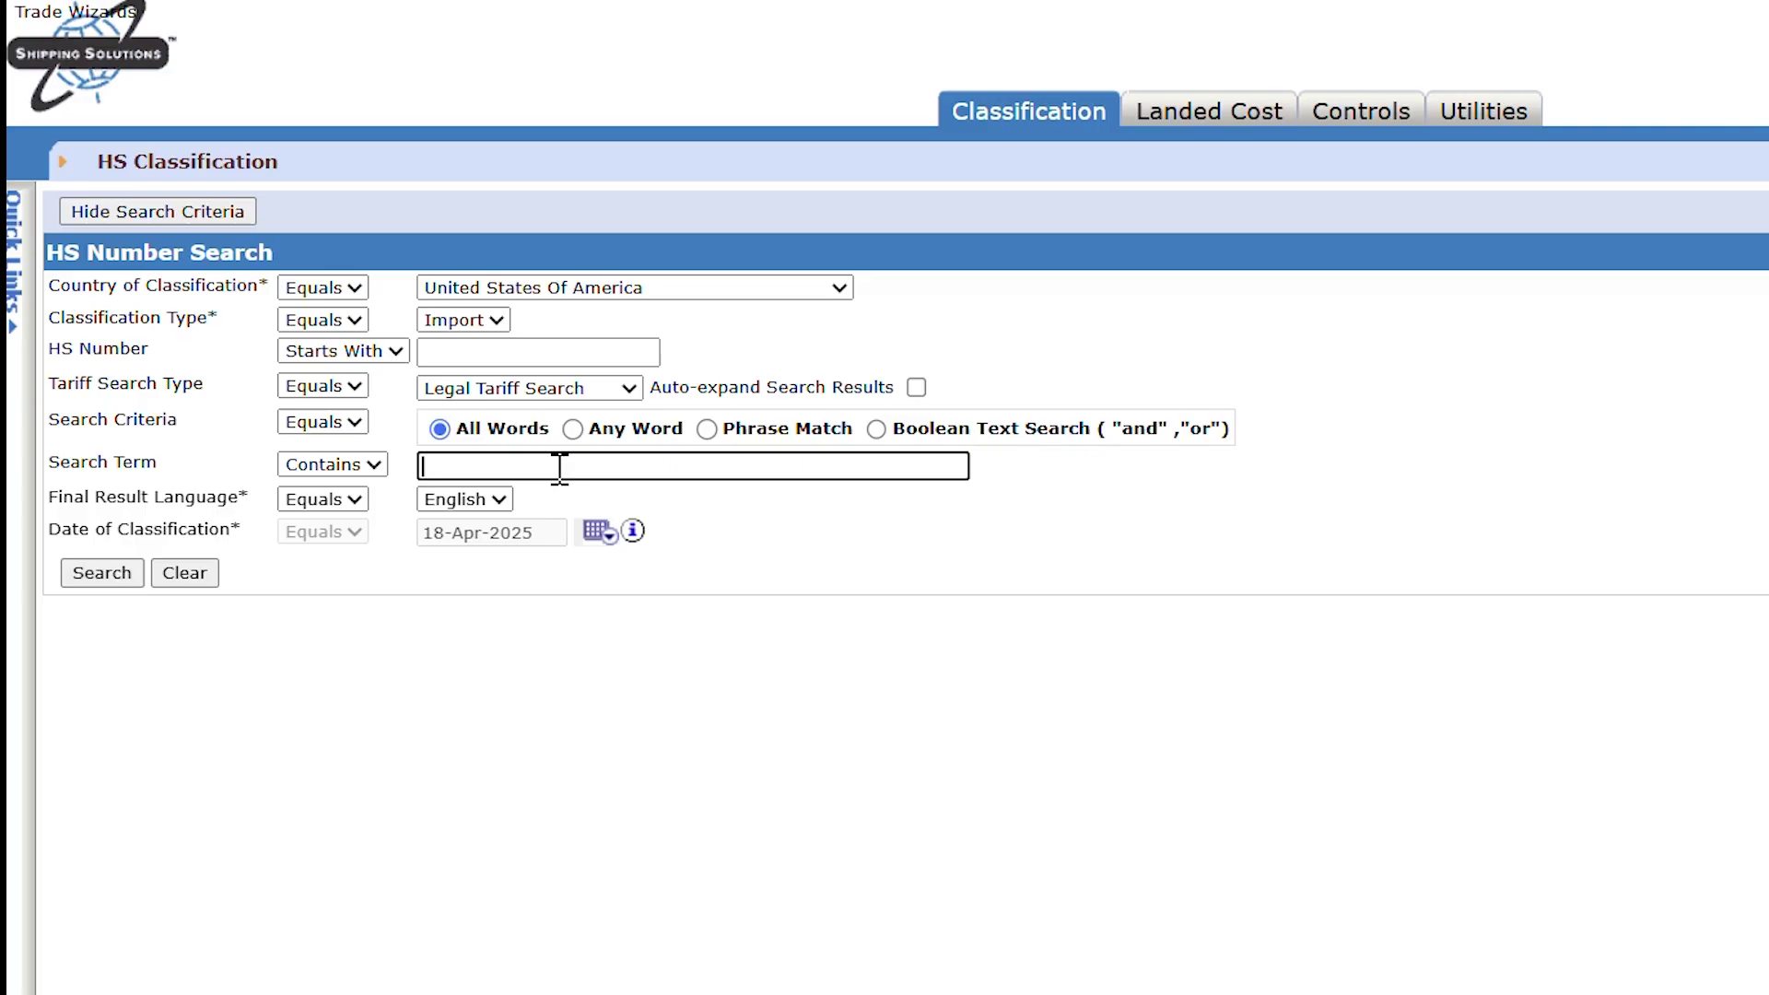
type("umbrella")
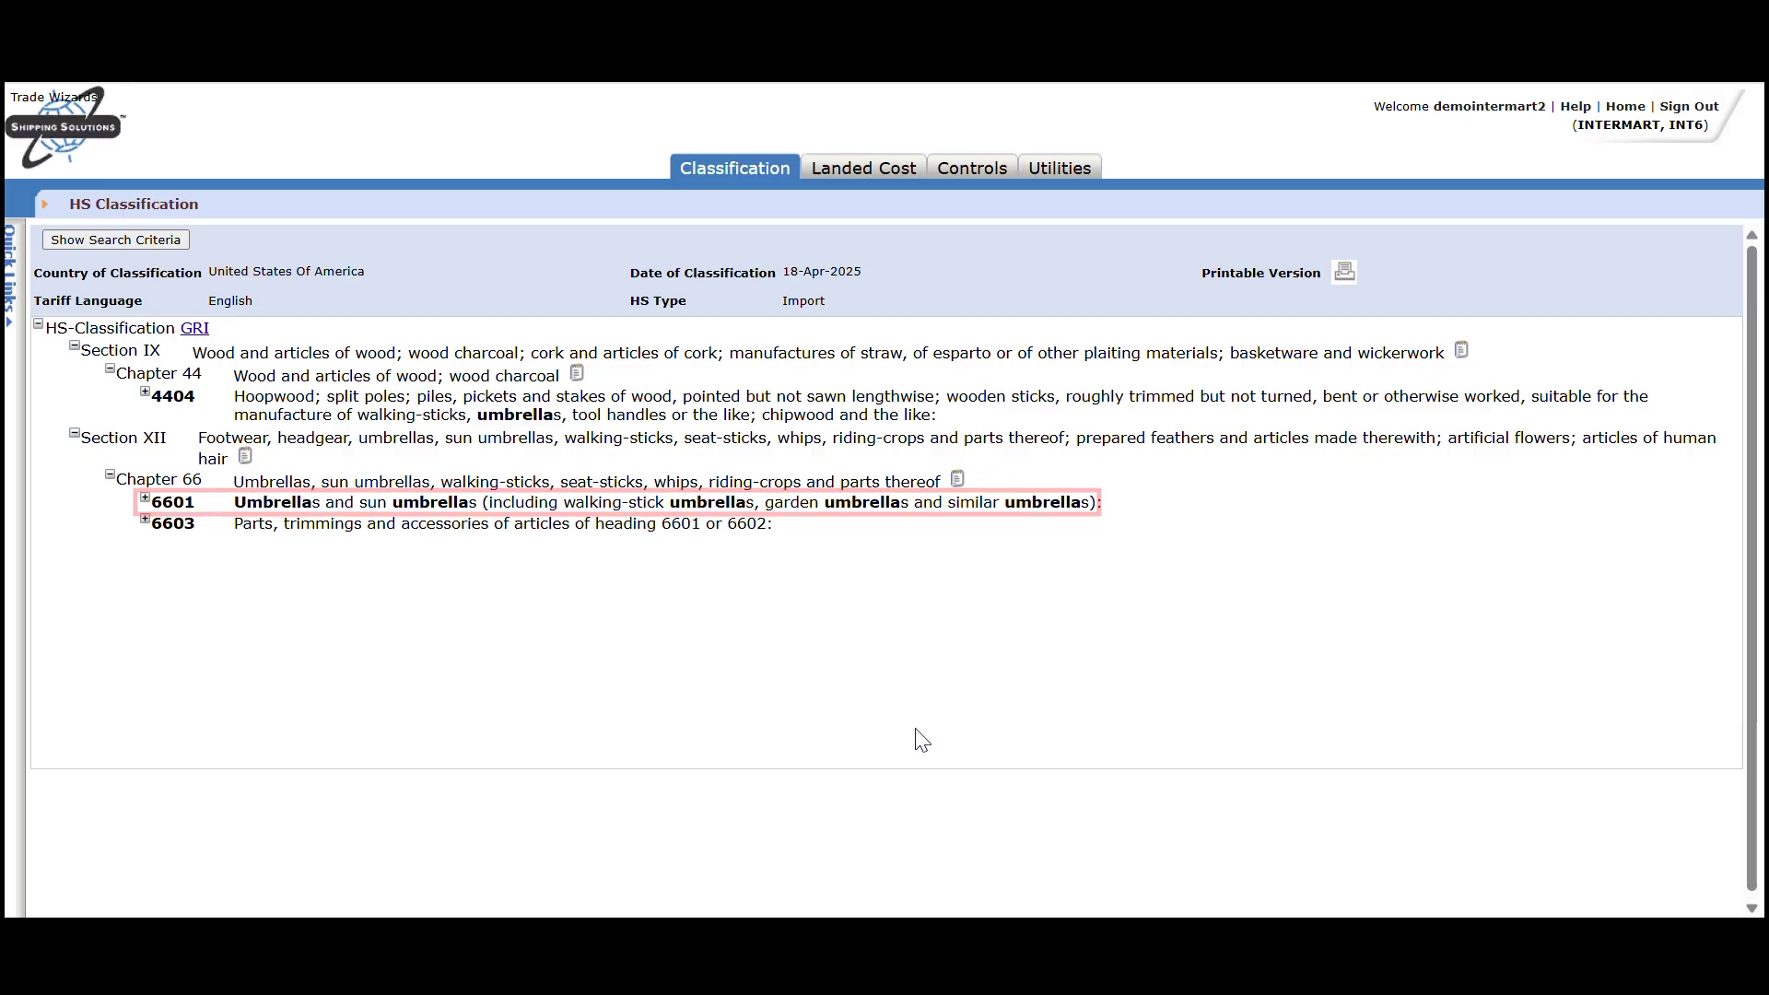
left_click(145, 520)
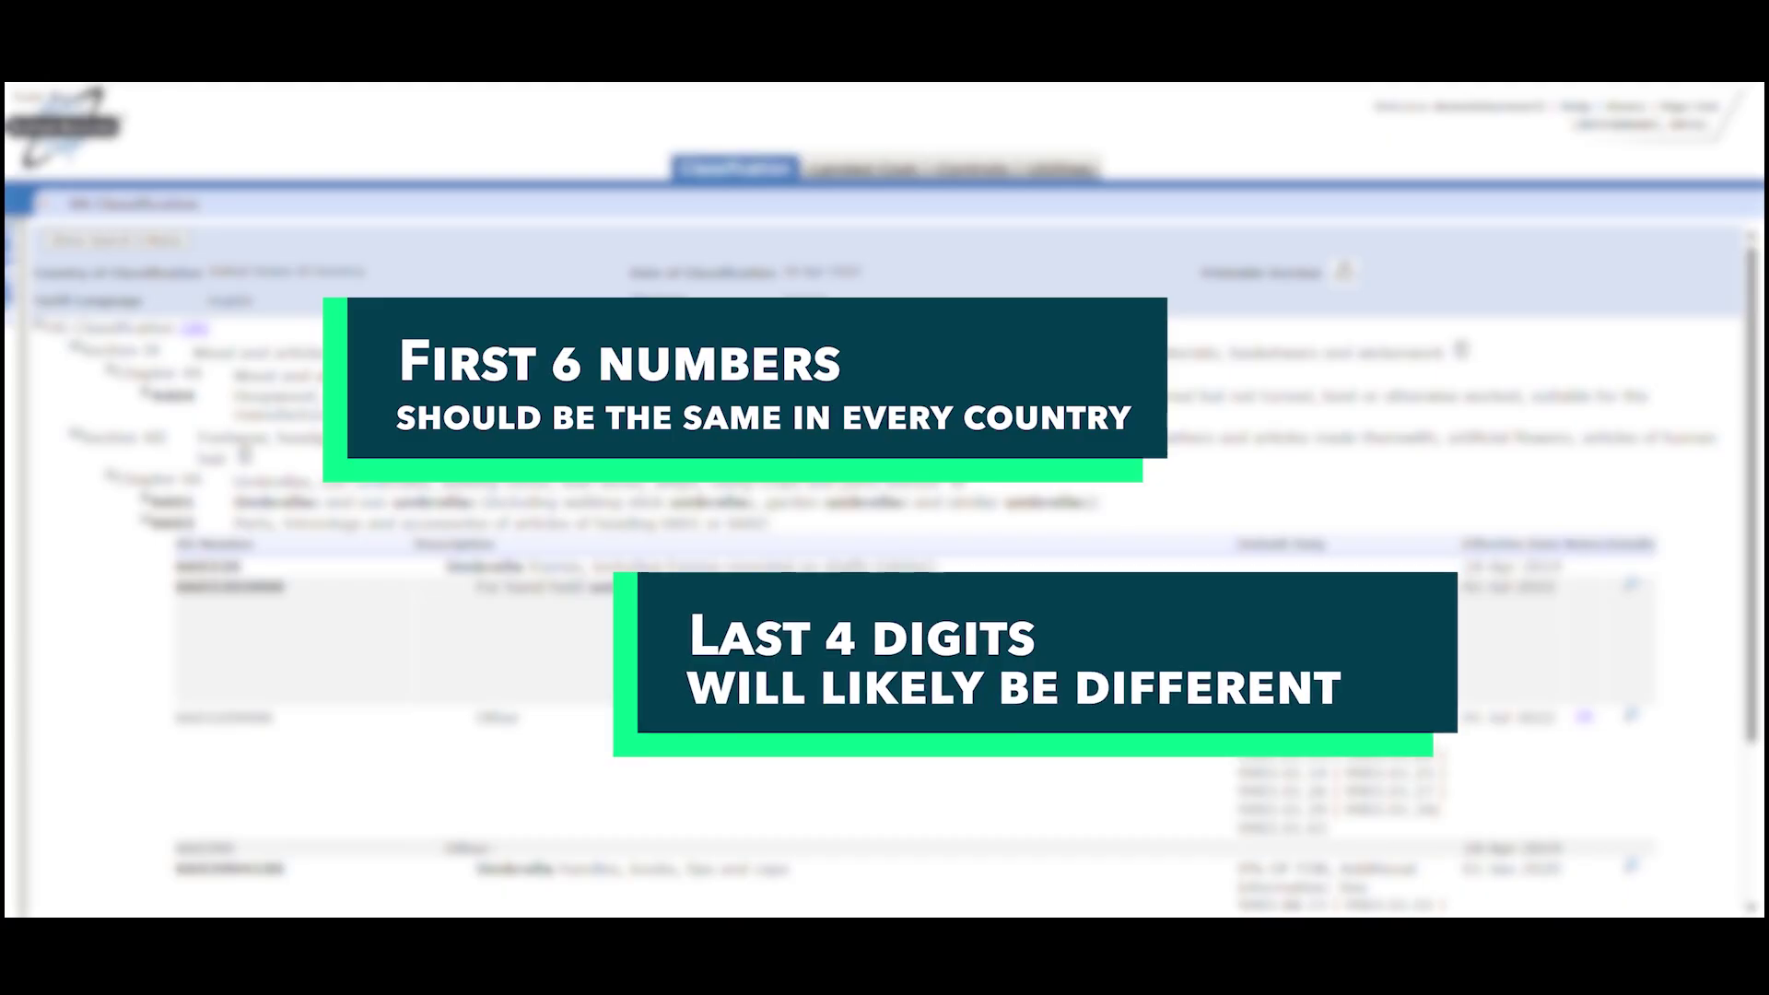
mouse_move(709, 170)
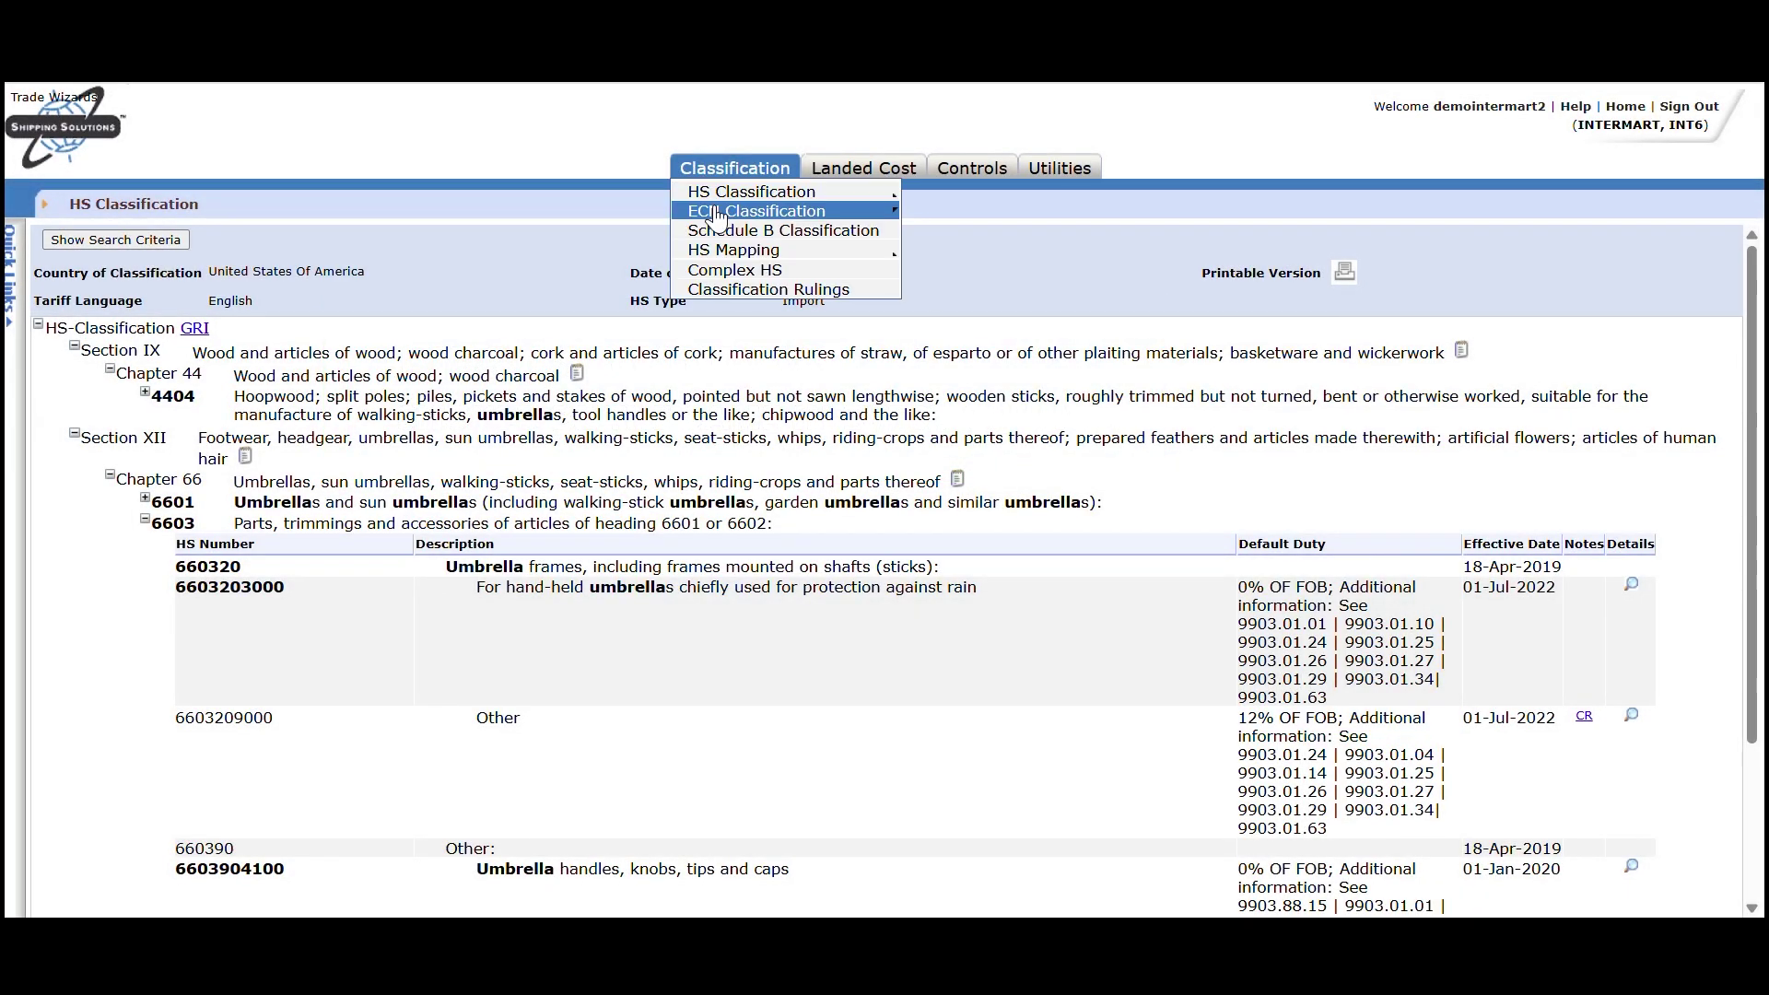
left_click(926, 255)
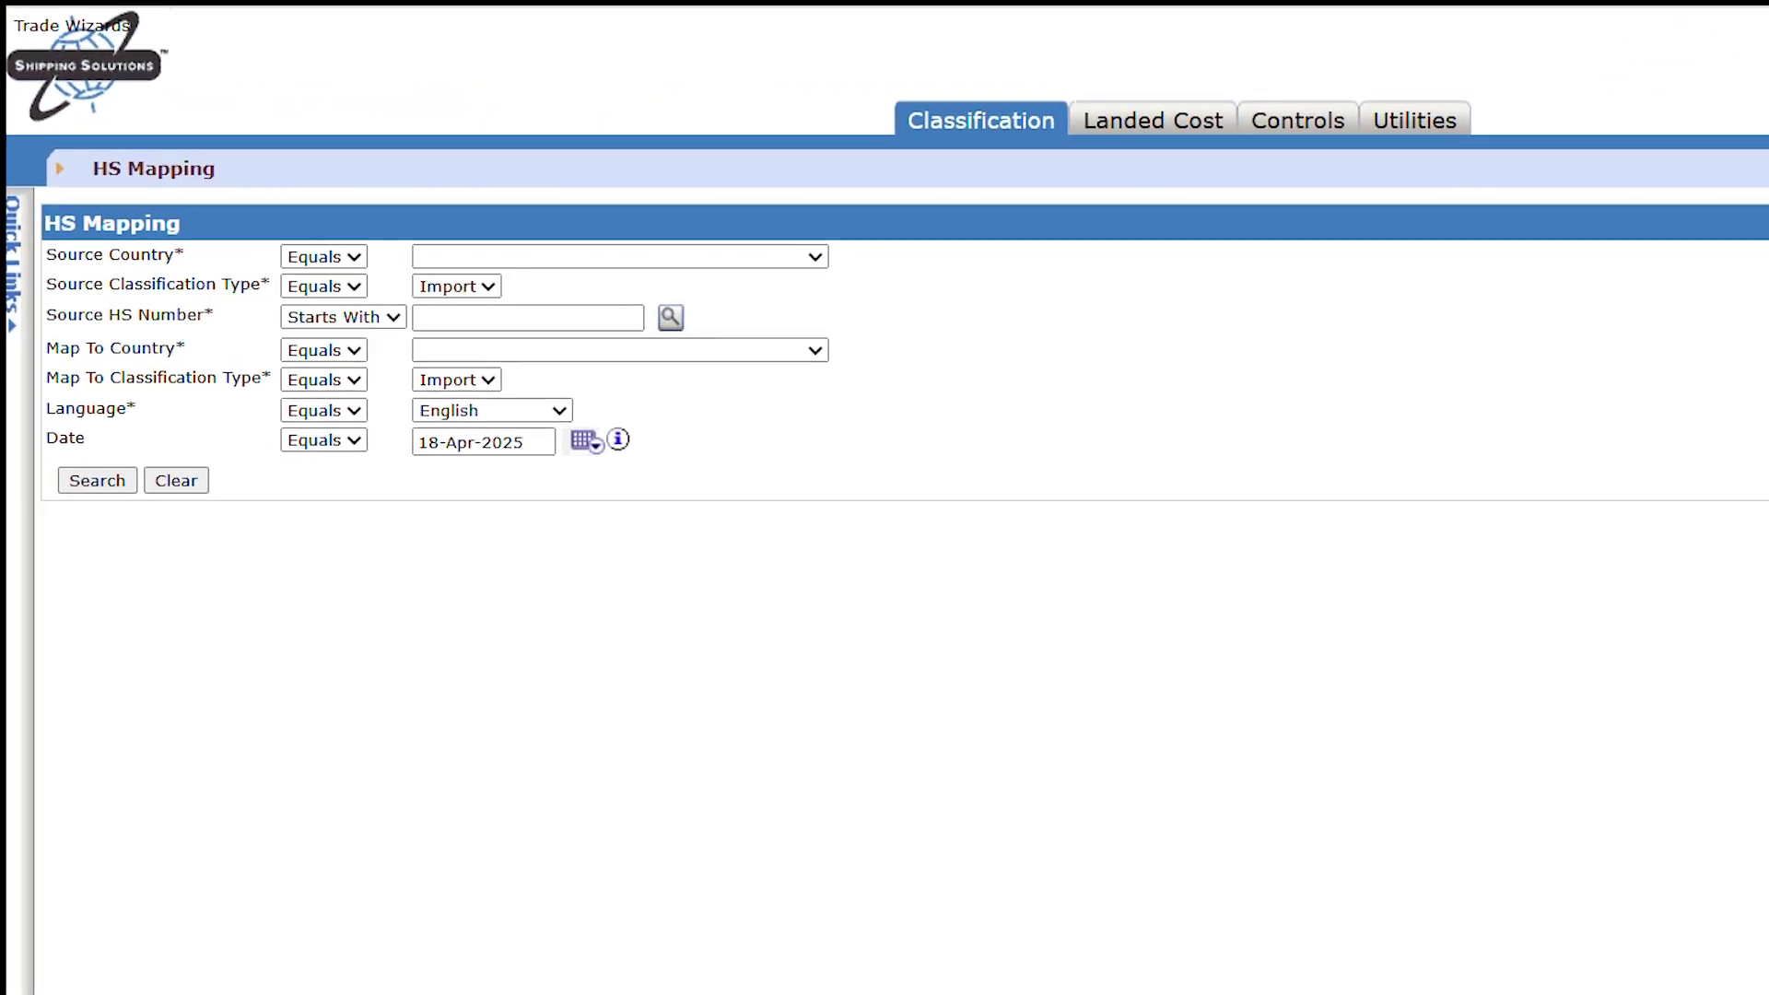
left_click(810, 263)
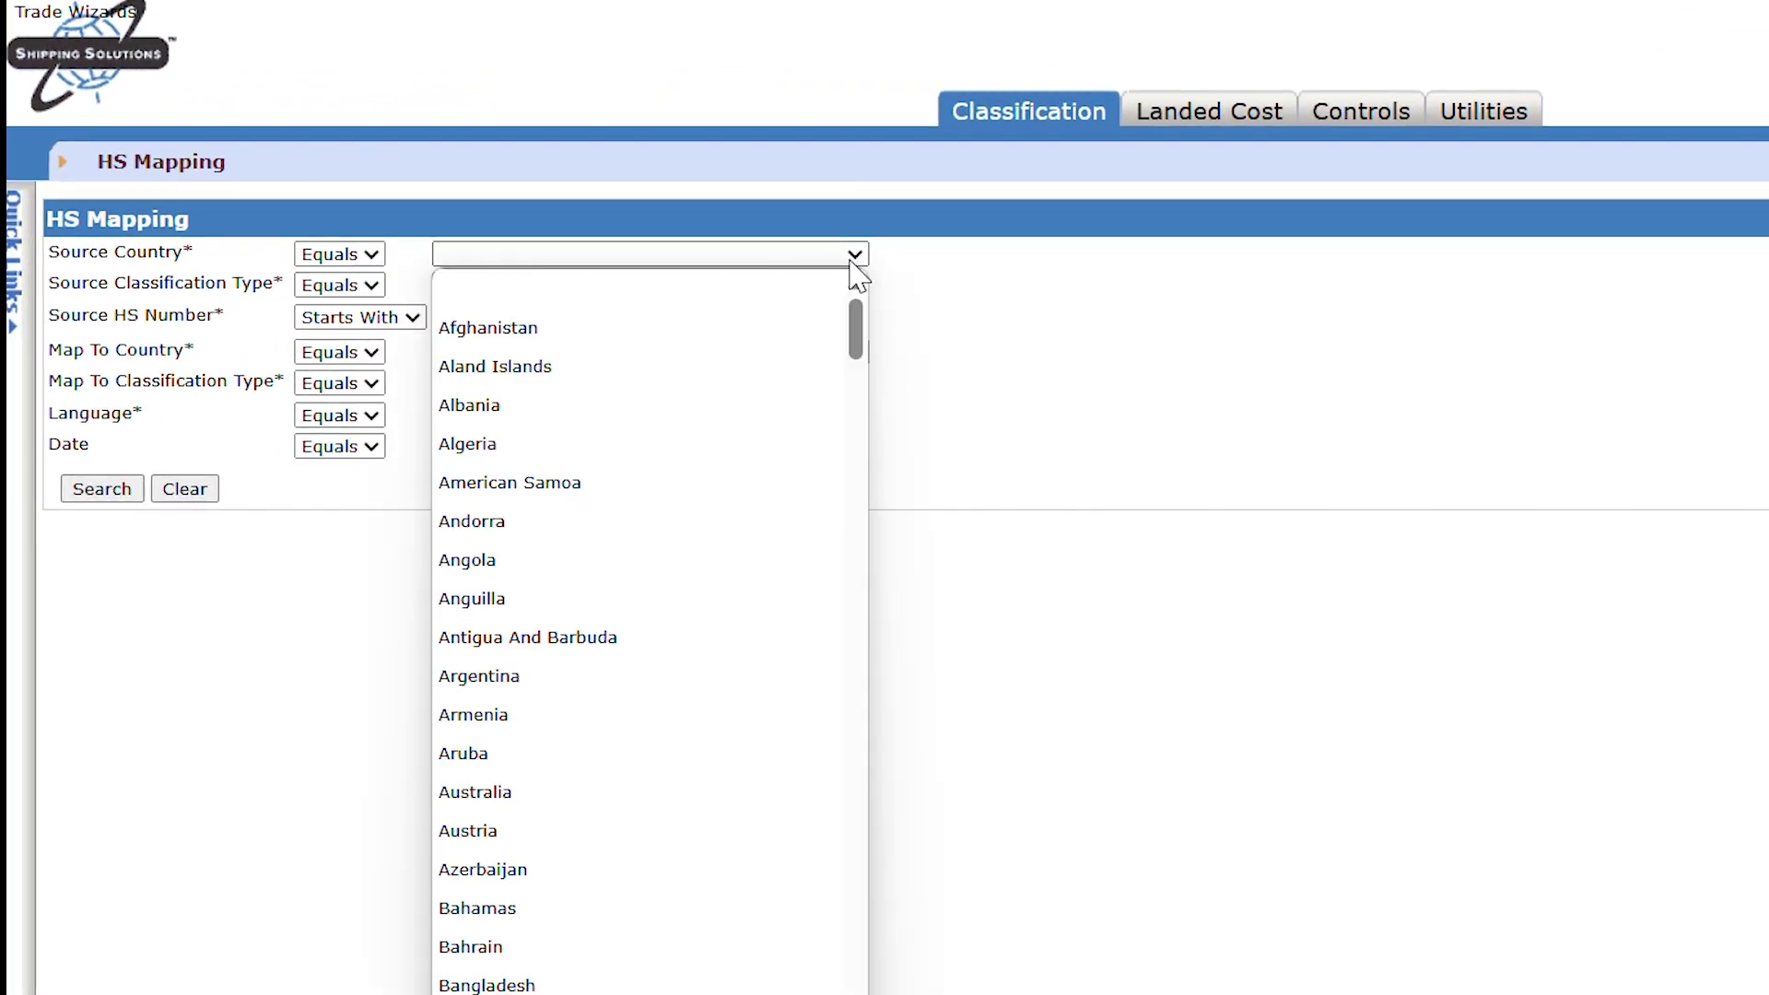
type("un")
key("Down")
key("Down")
key("Return")
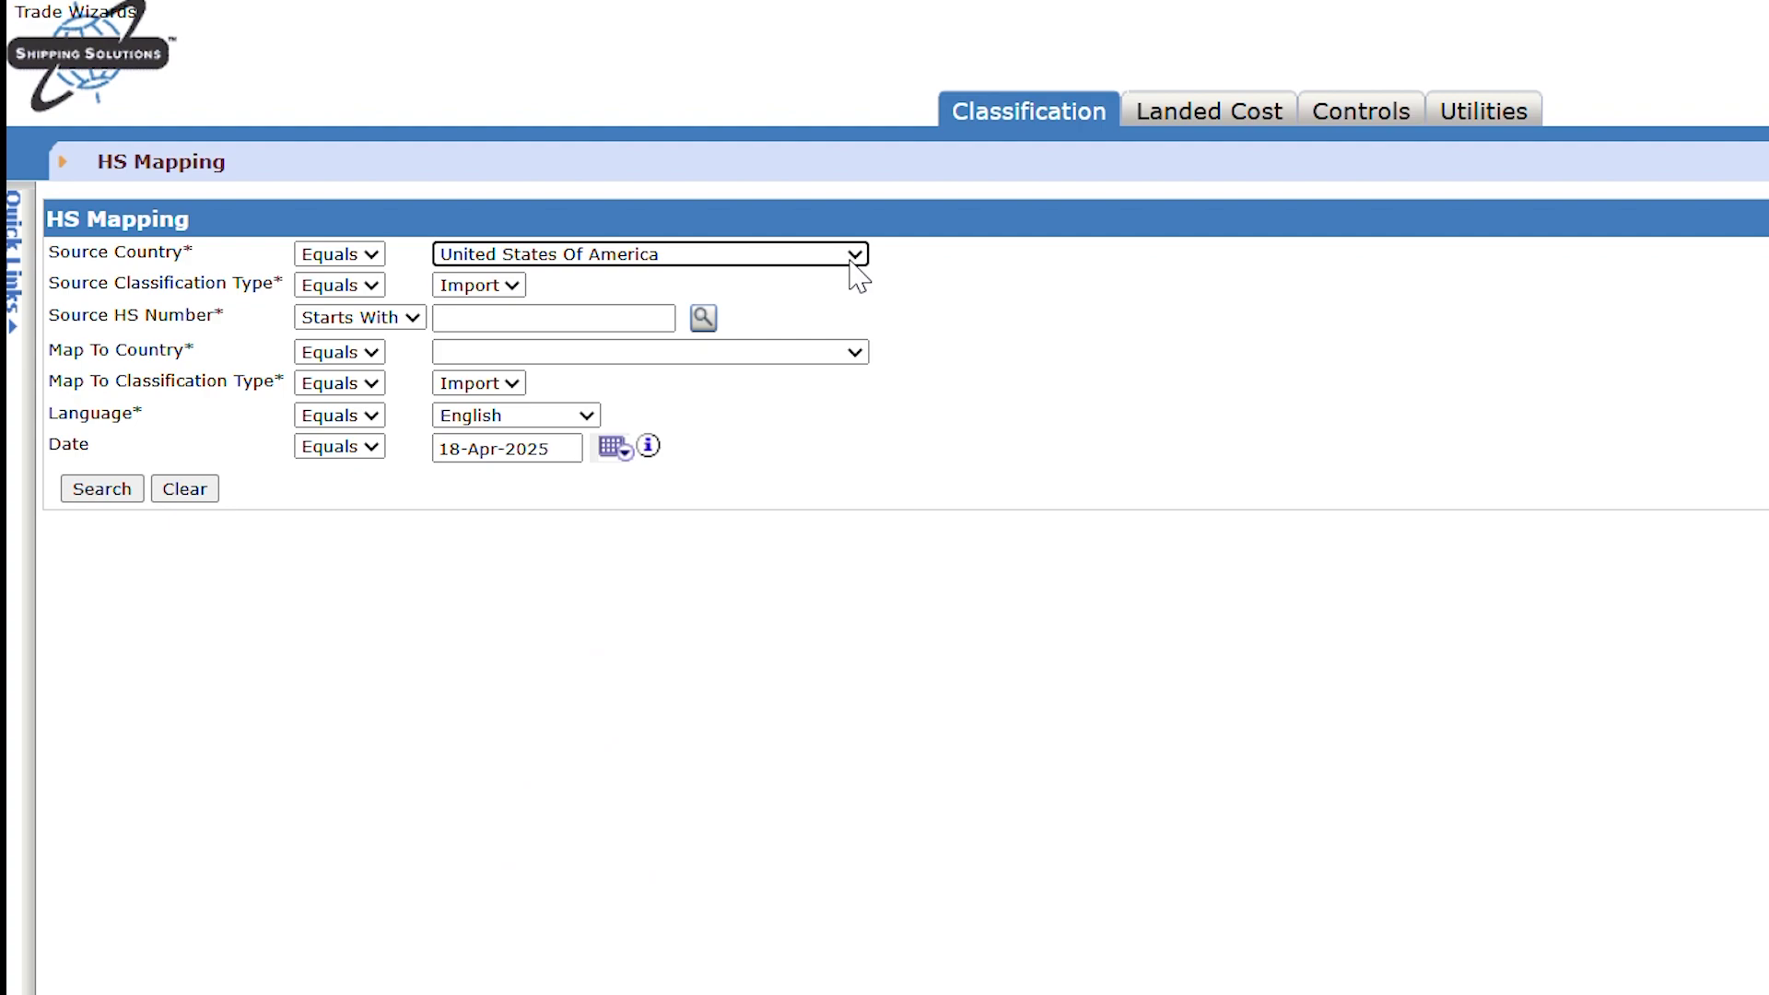
left_click(511, 287)
left_click(486, 359)
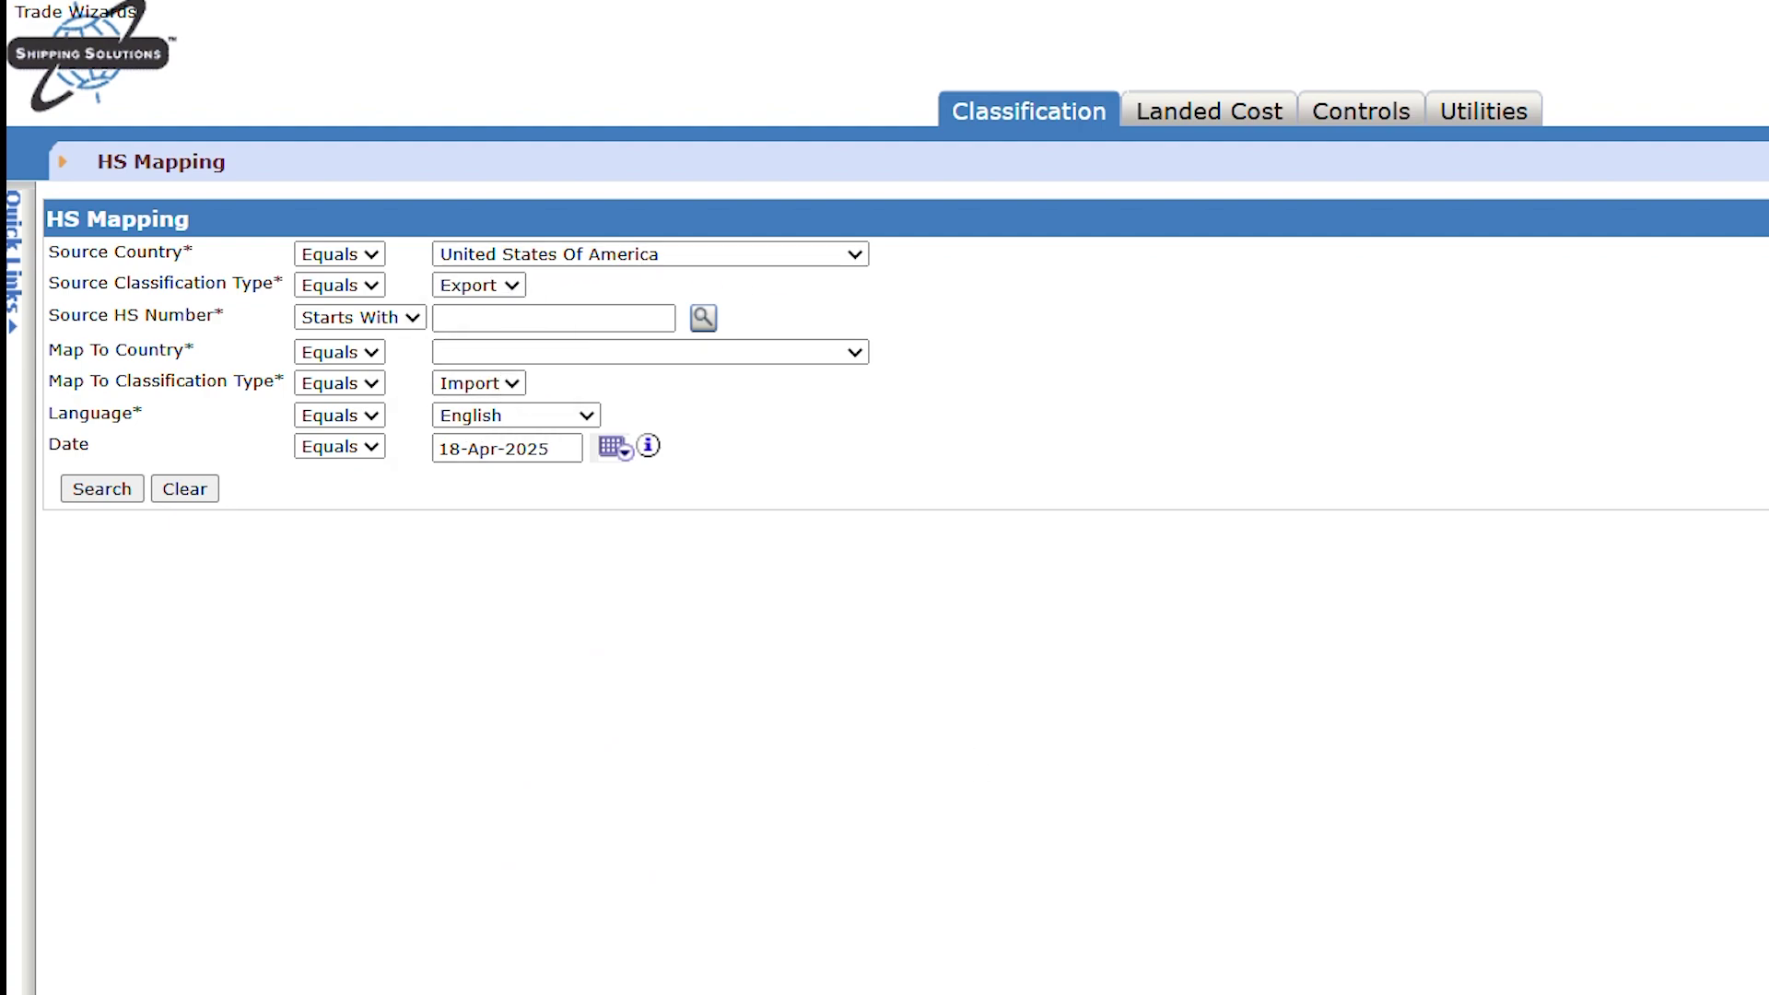
left_click(541, 320)
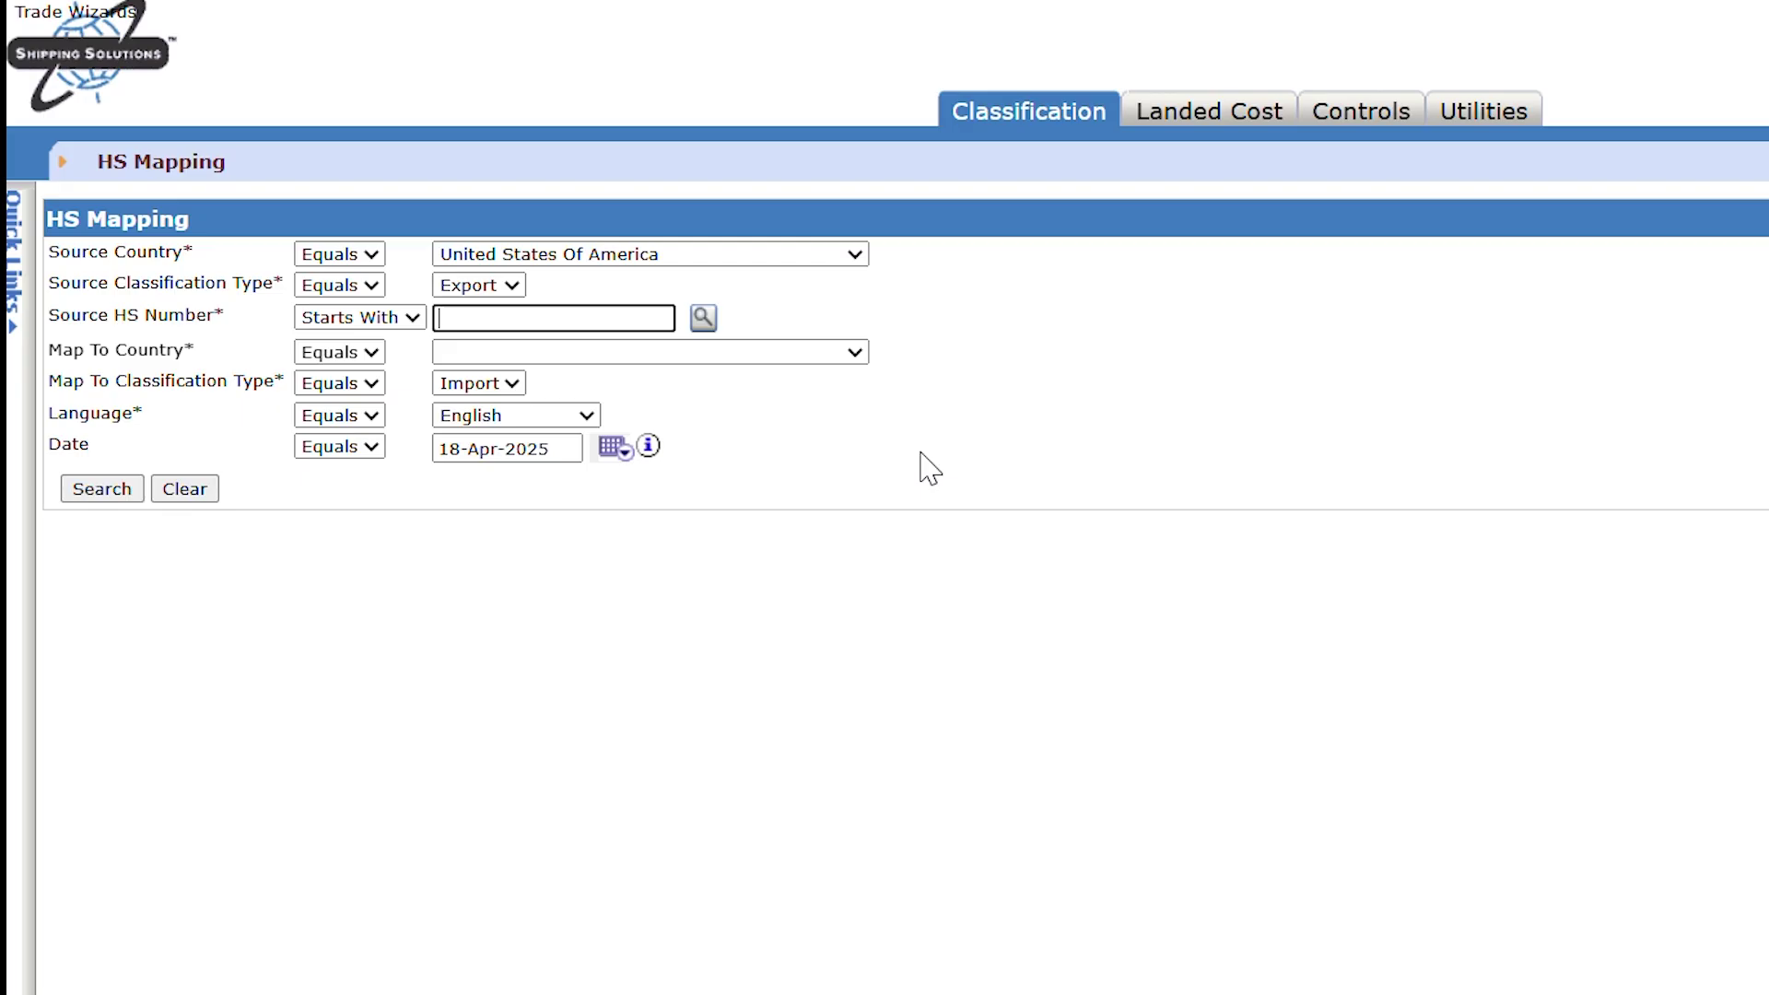
key("ctrl+v")
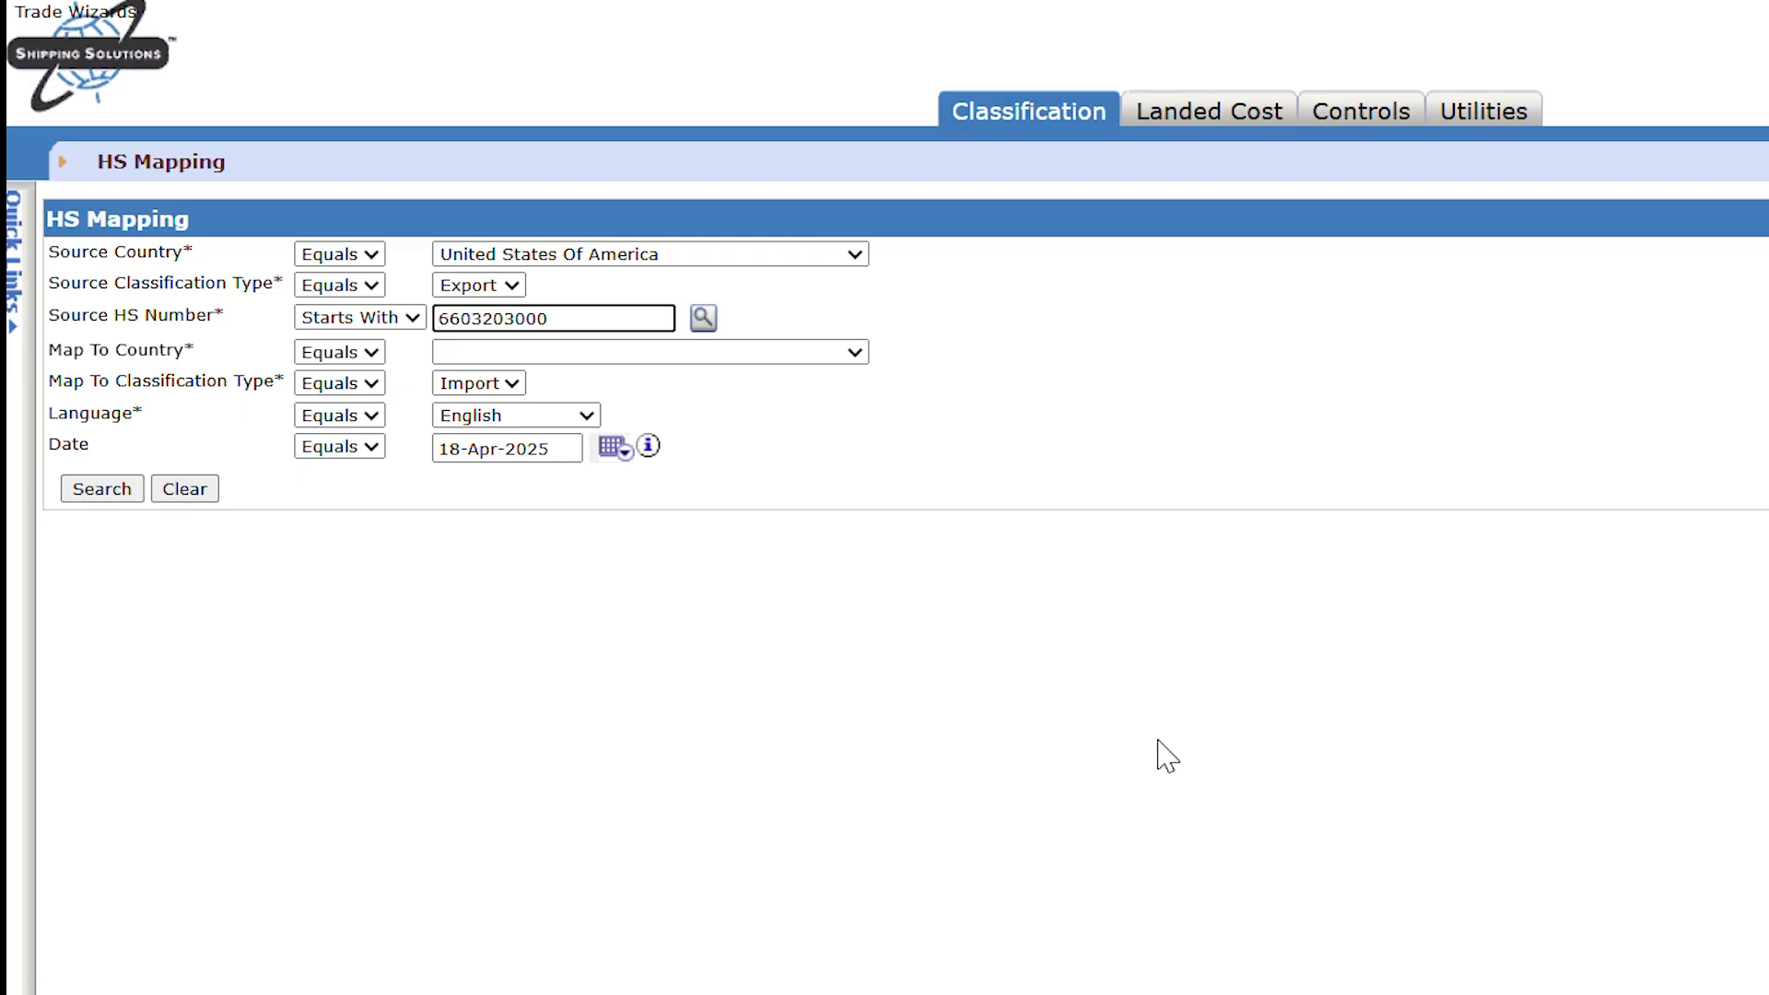
left_click(855, 353)
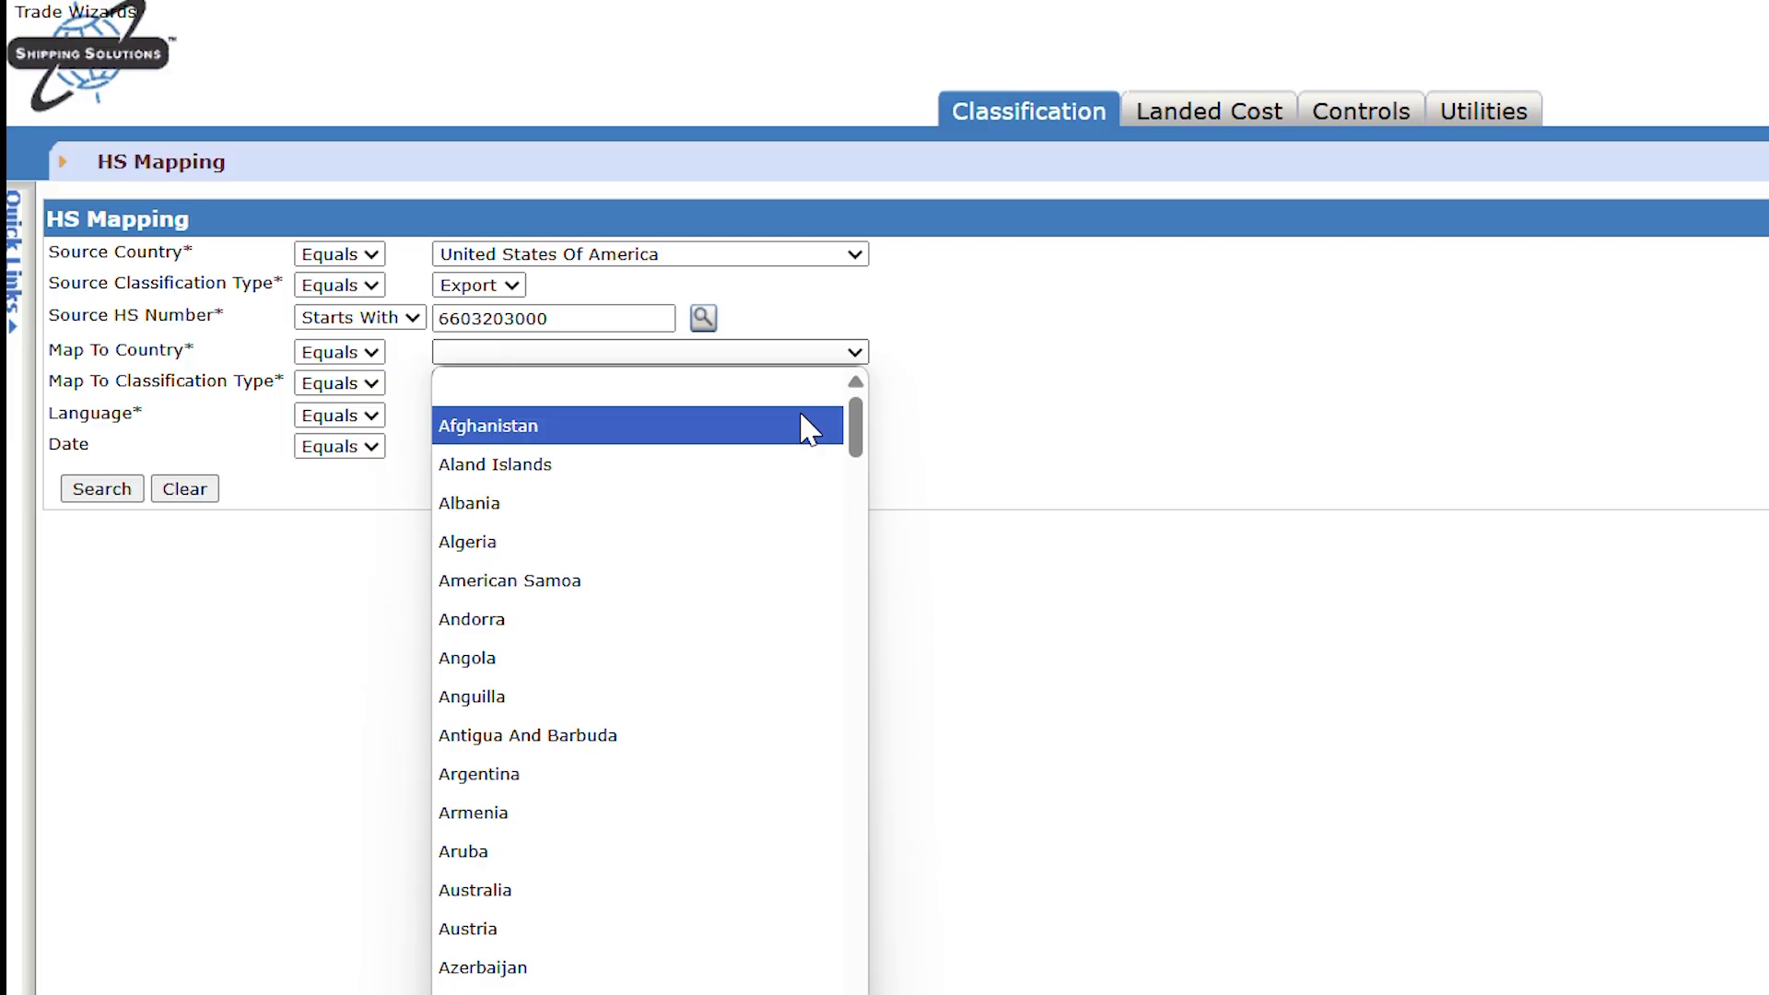
type("united k")
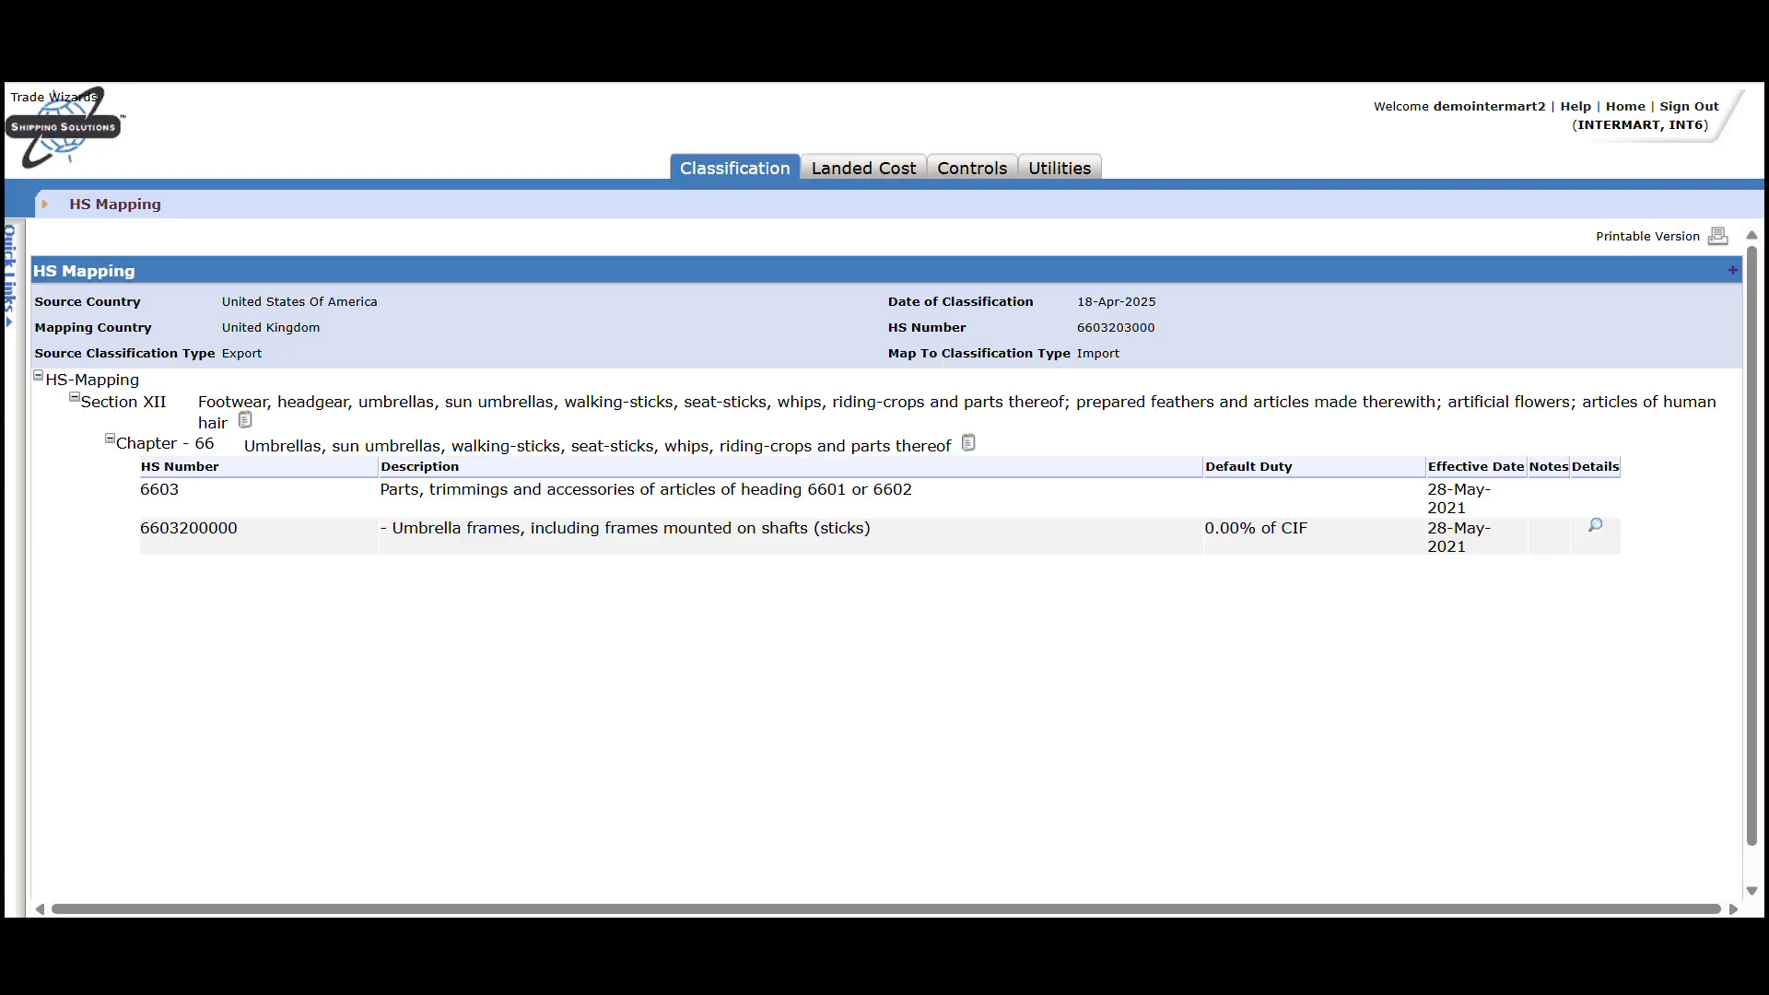
Step: Open the Schedule B number search and enter 'software' as the description
mouse_move(723, 189)
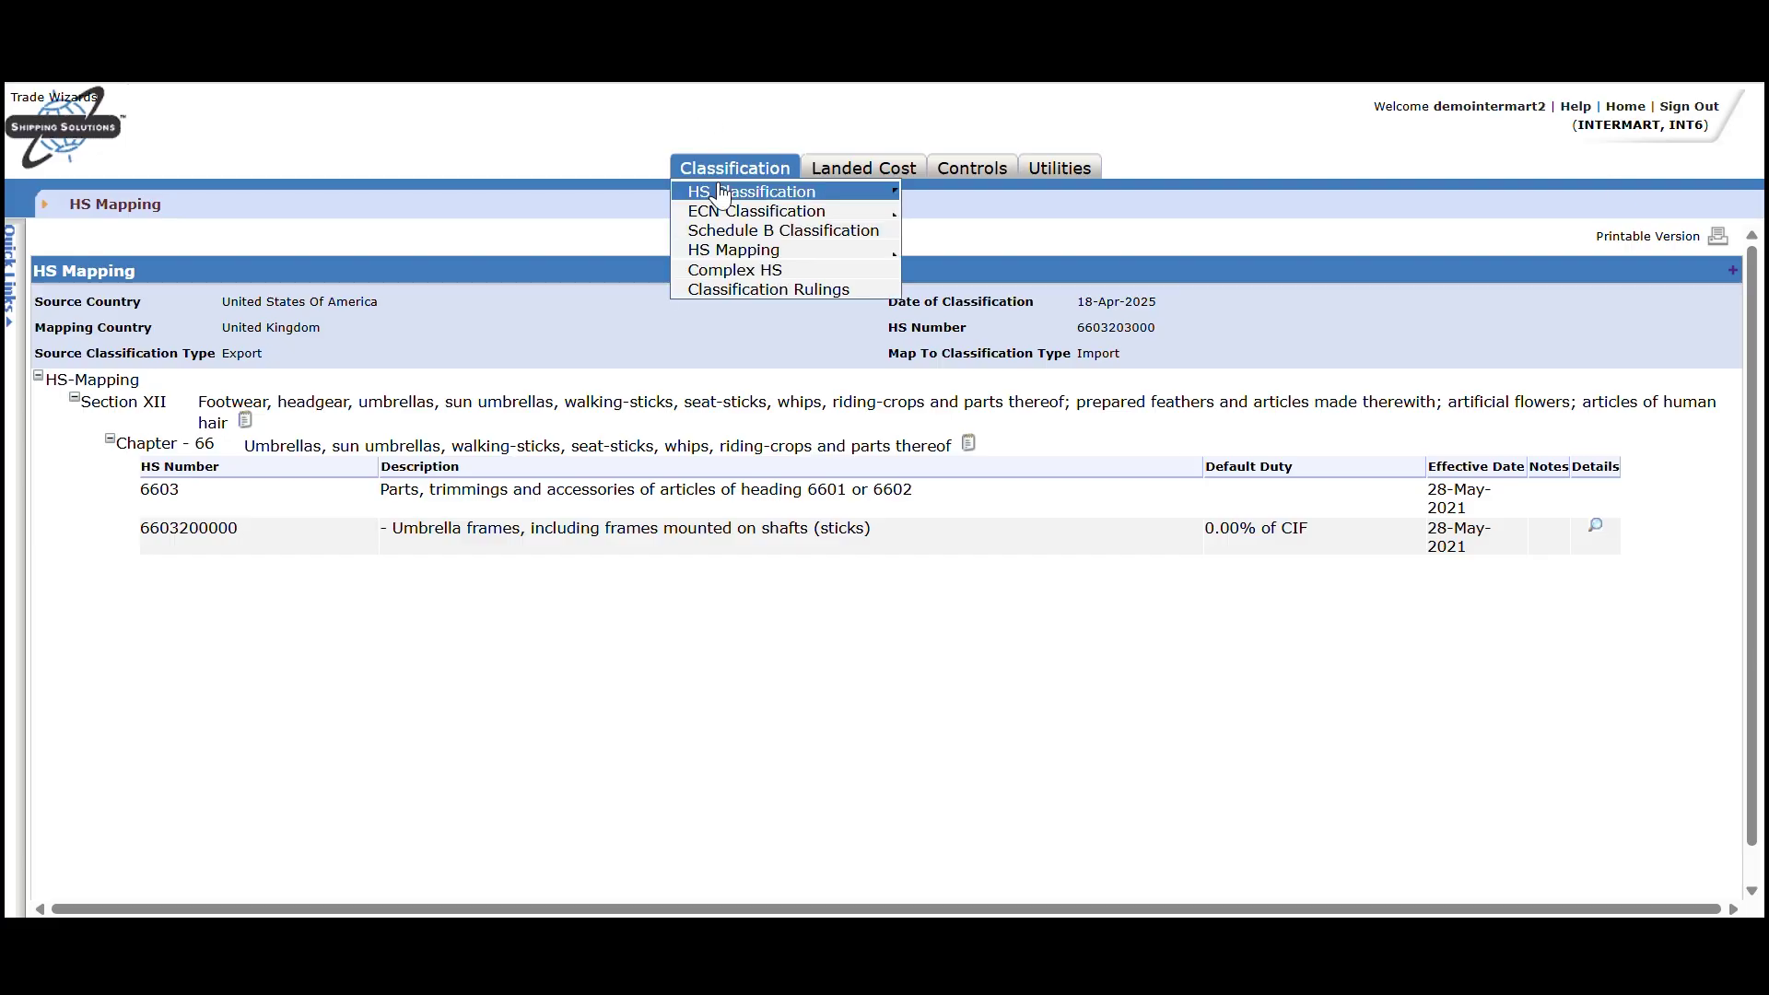
left_click(735, 241)
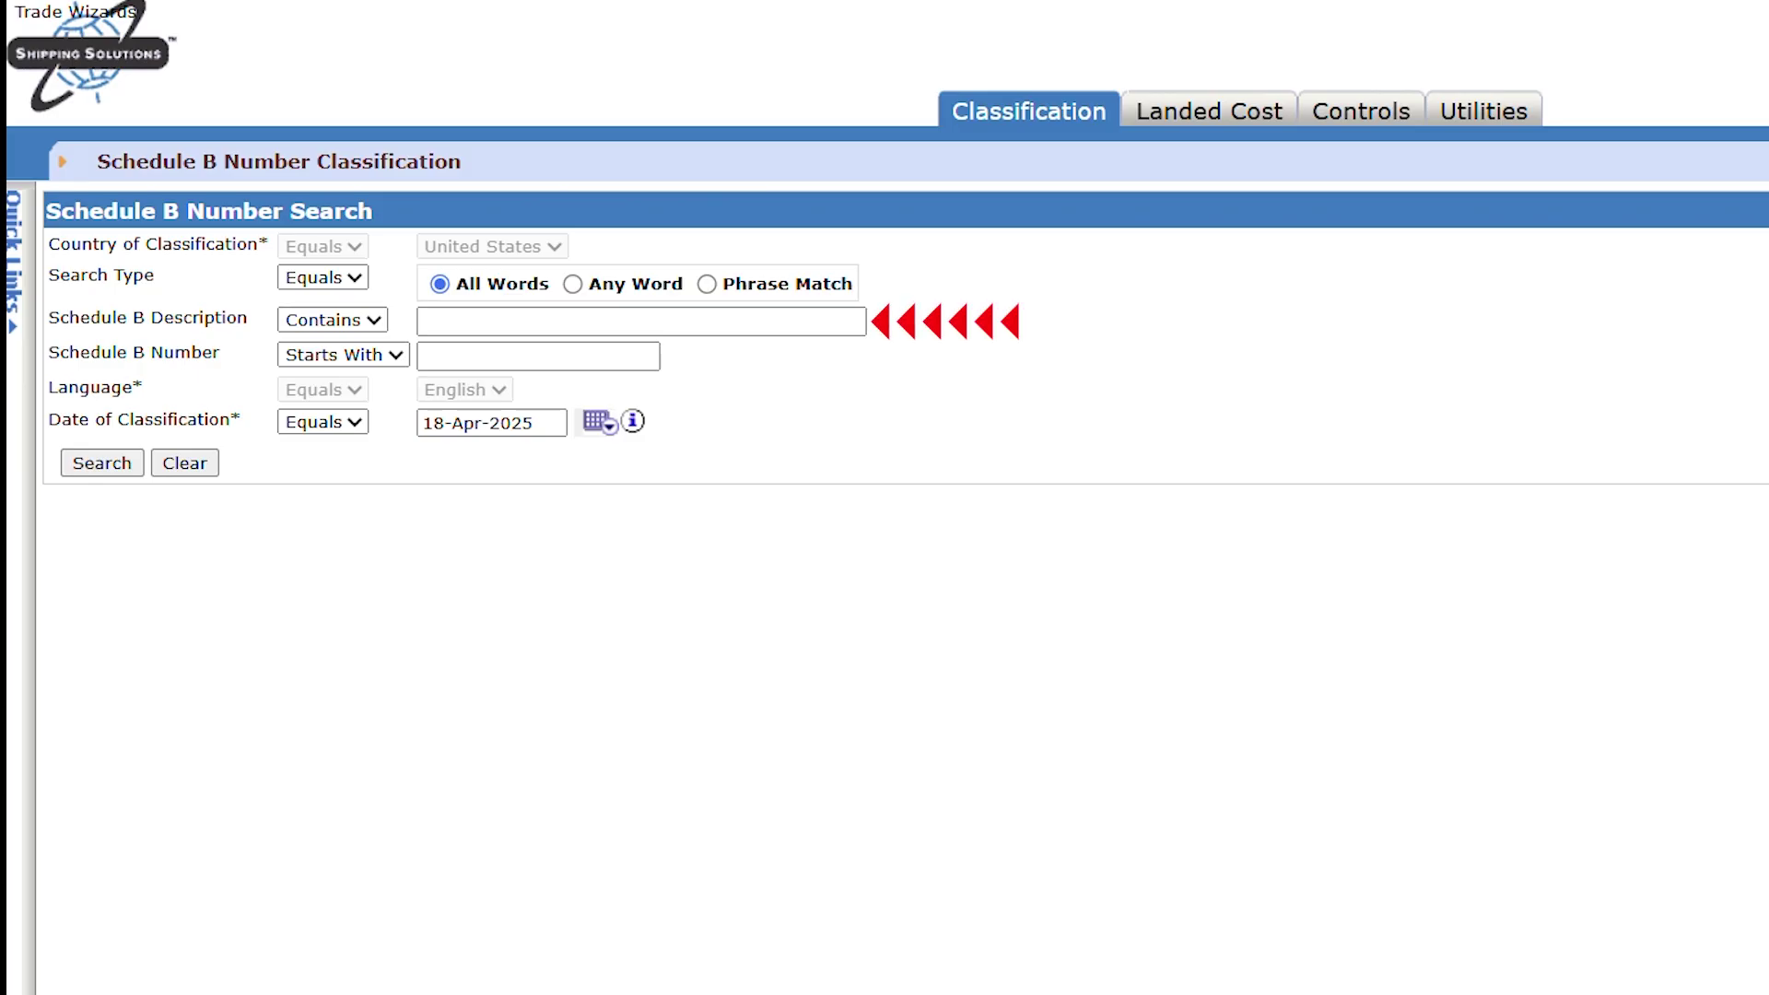
left_click(517, 323)
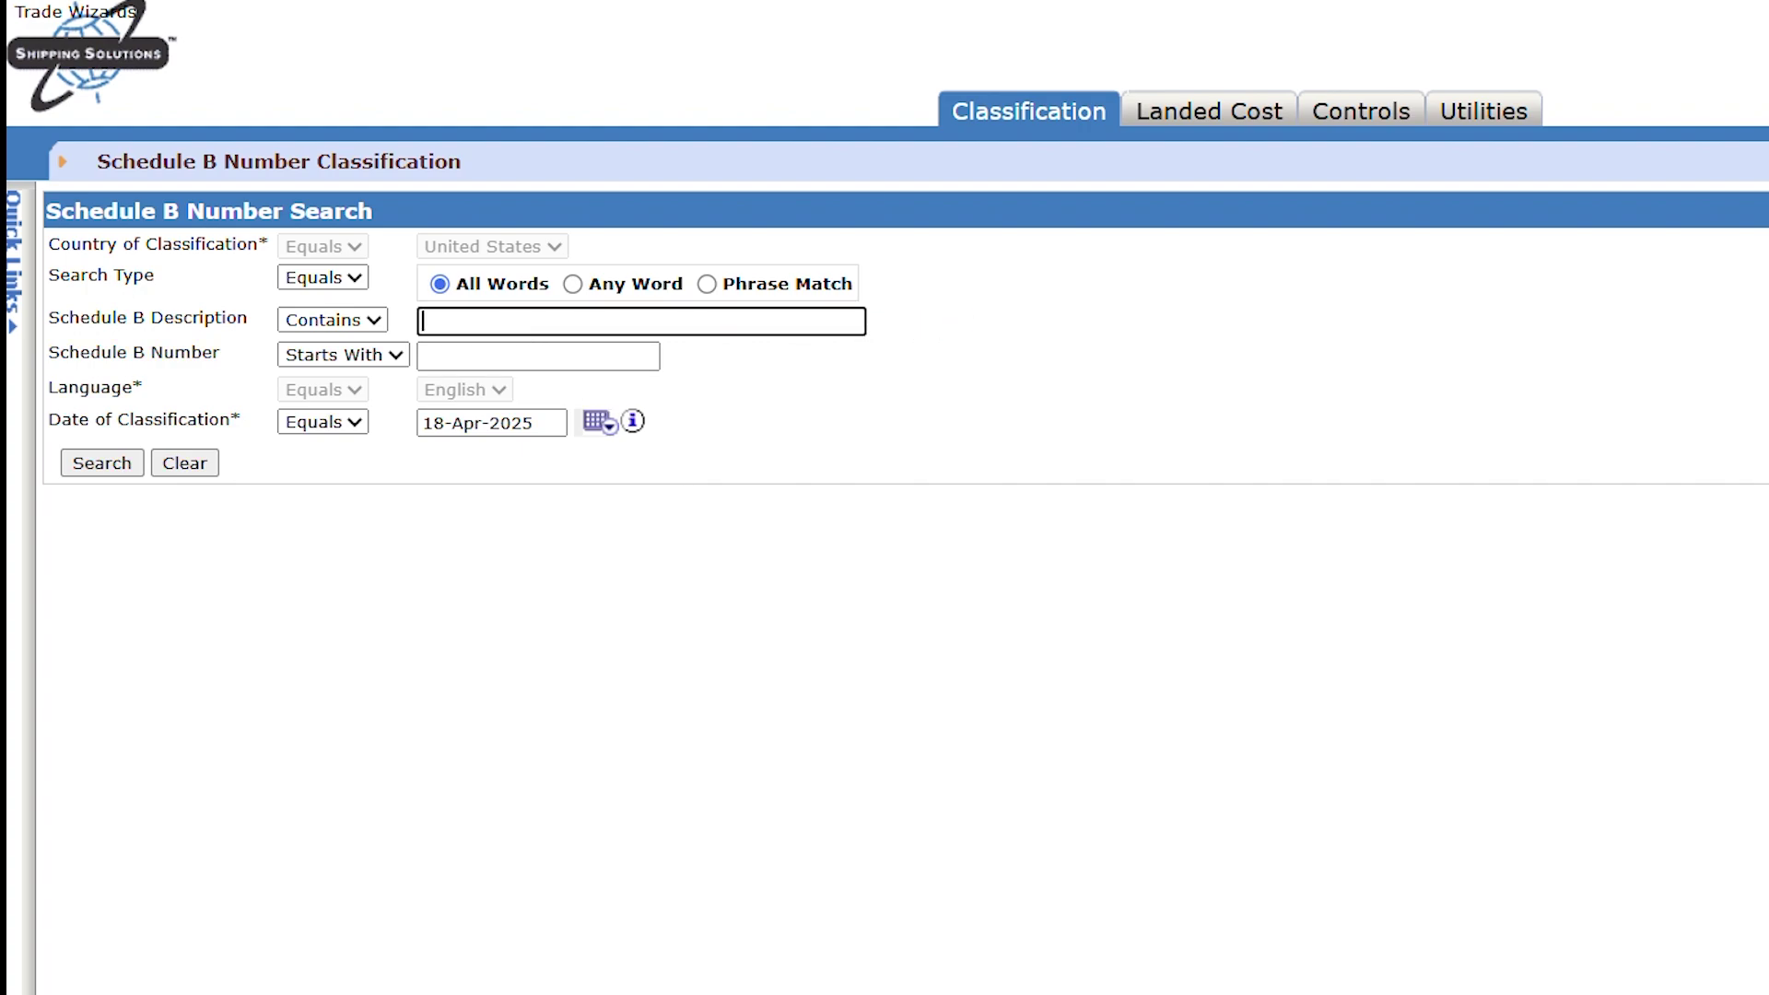
type("software")
left_click(73, 466)
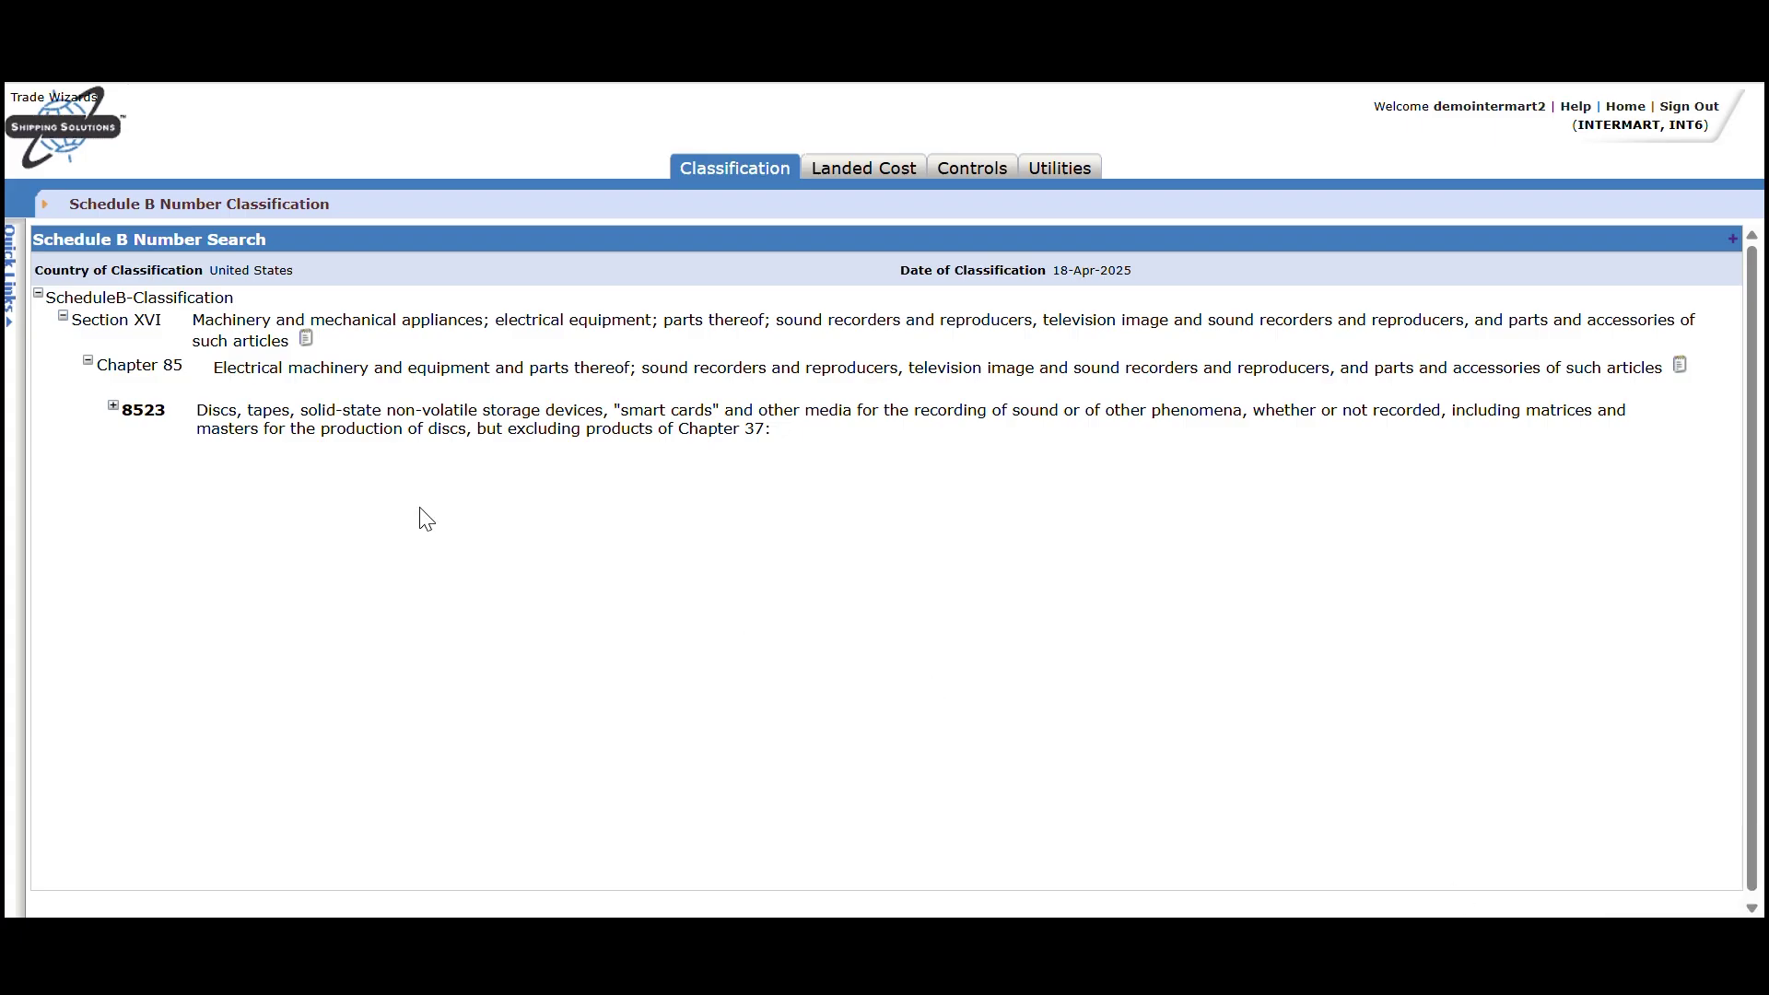
left_click(113, 408)
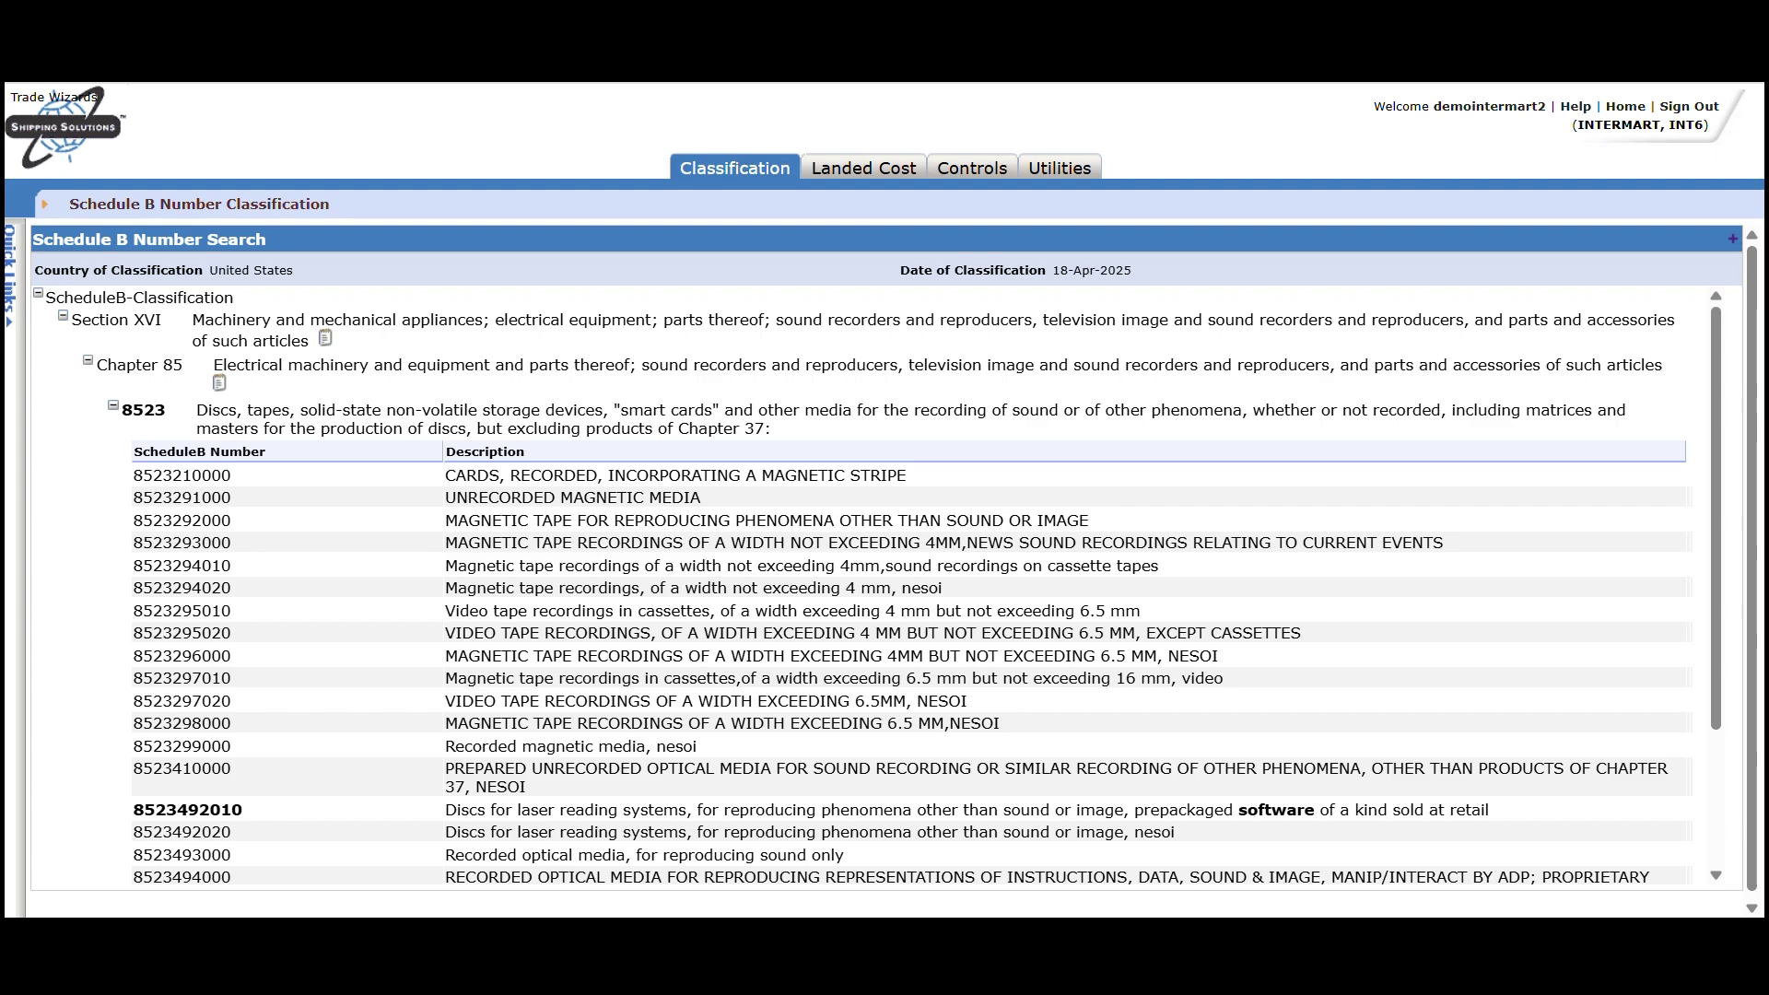
Step: Open the ECN / ML Search with Phrase Match and 'telecommunications equipment' as the description
left_click(717, 173)
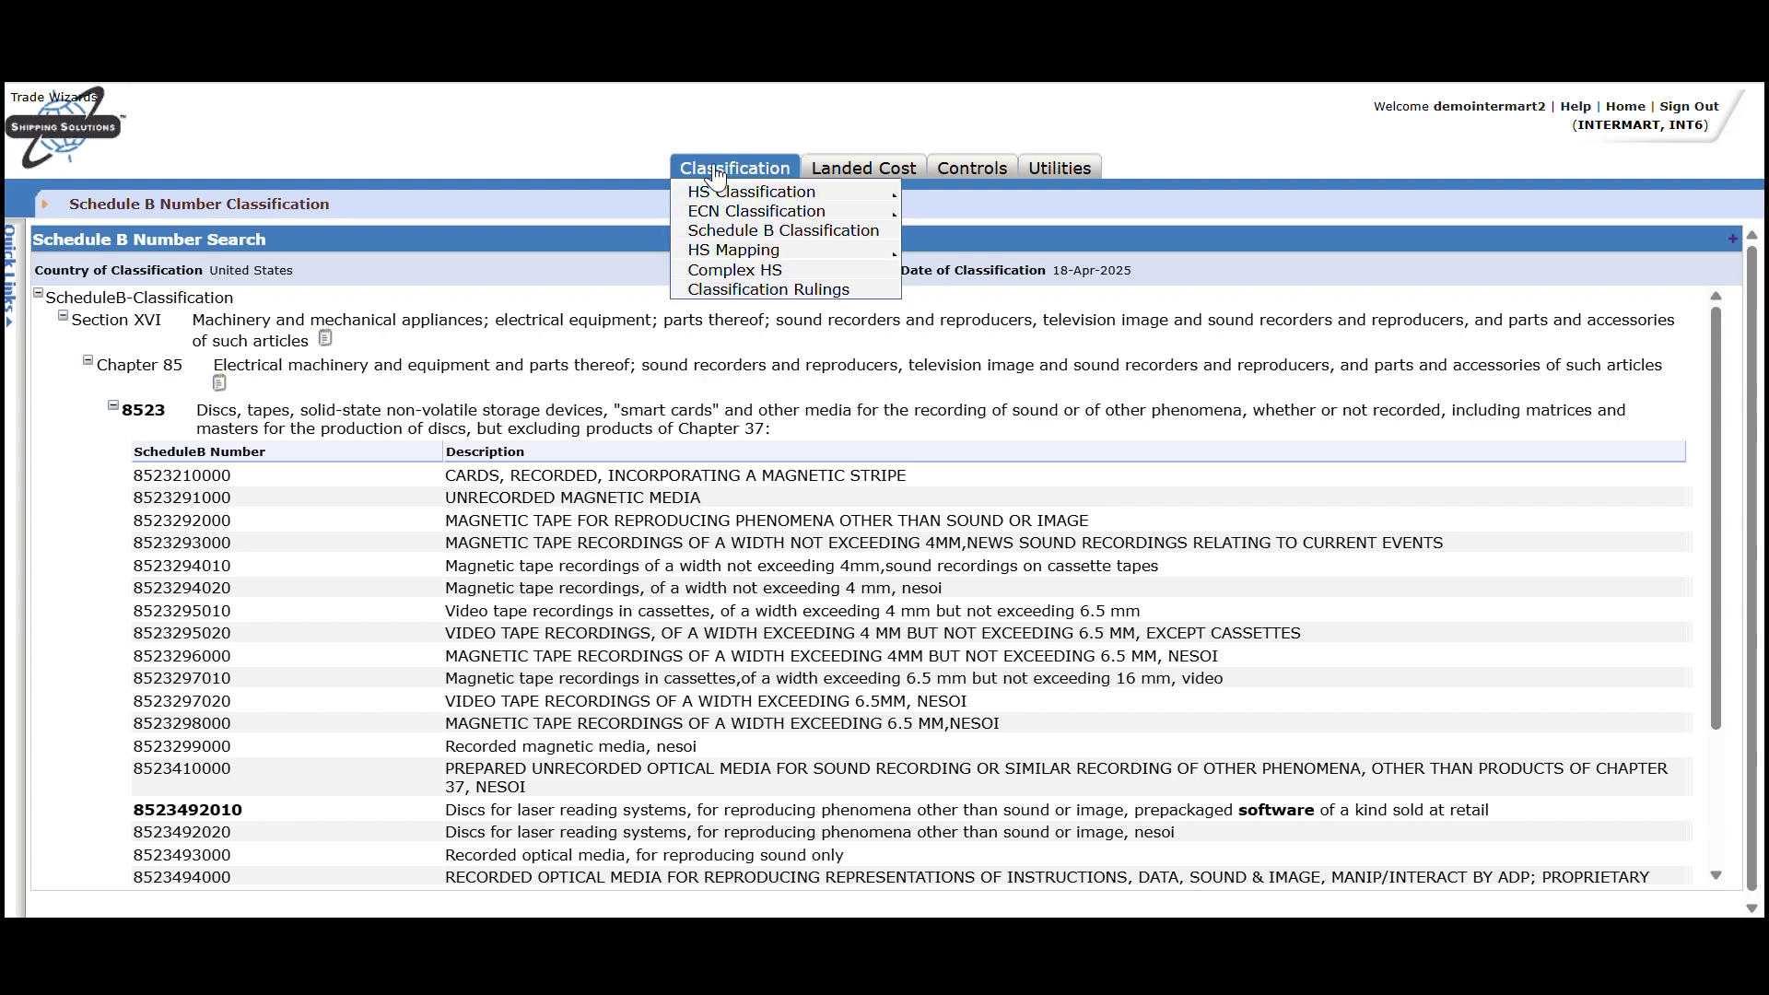
mouse_move(729, 214)
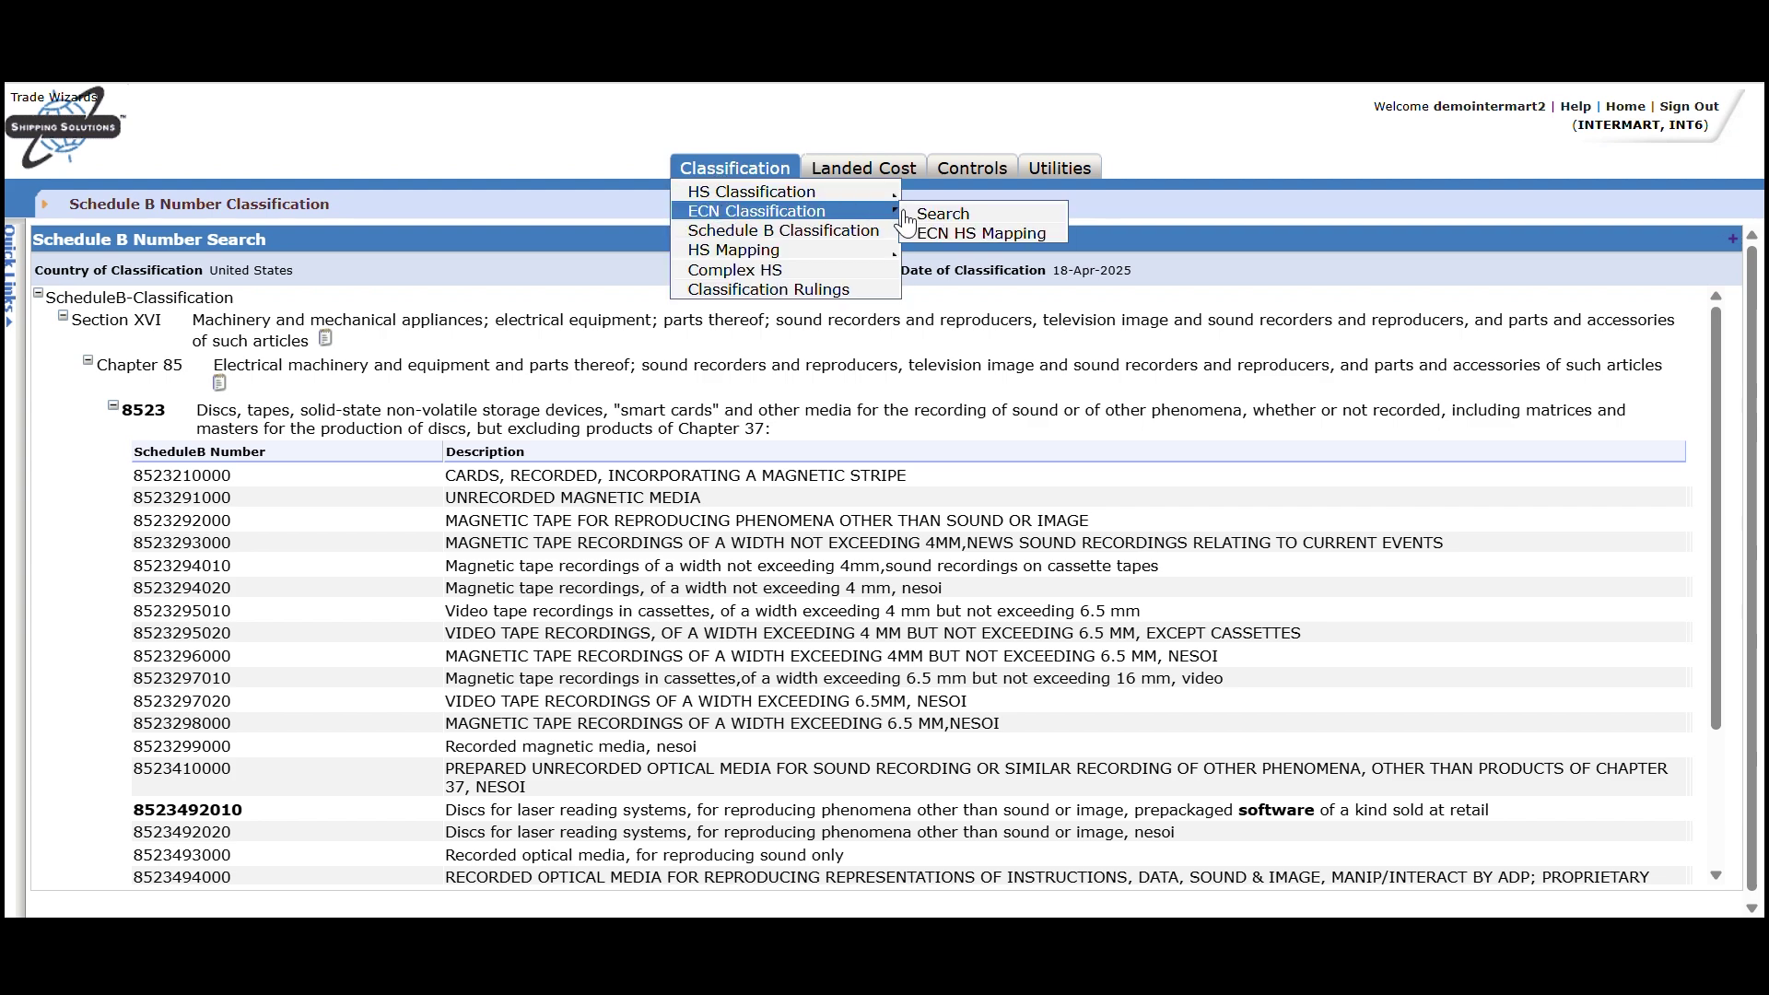
left_click(941, 214)
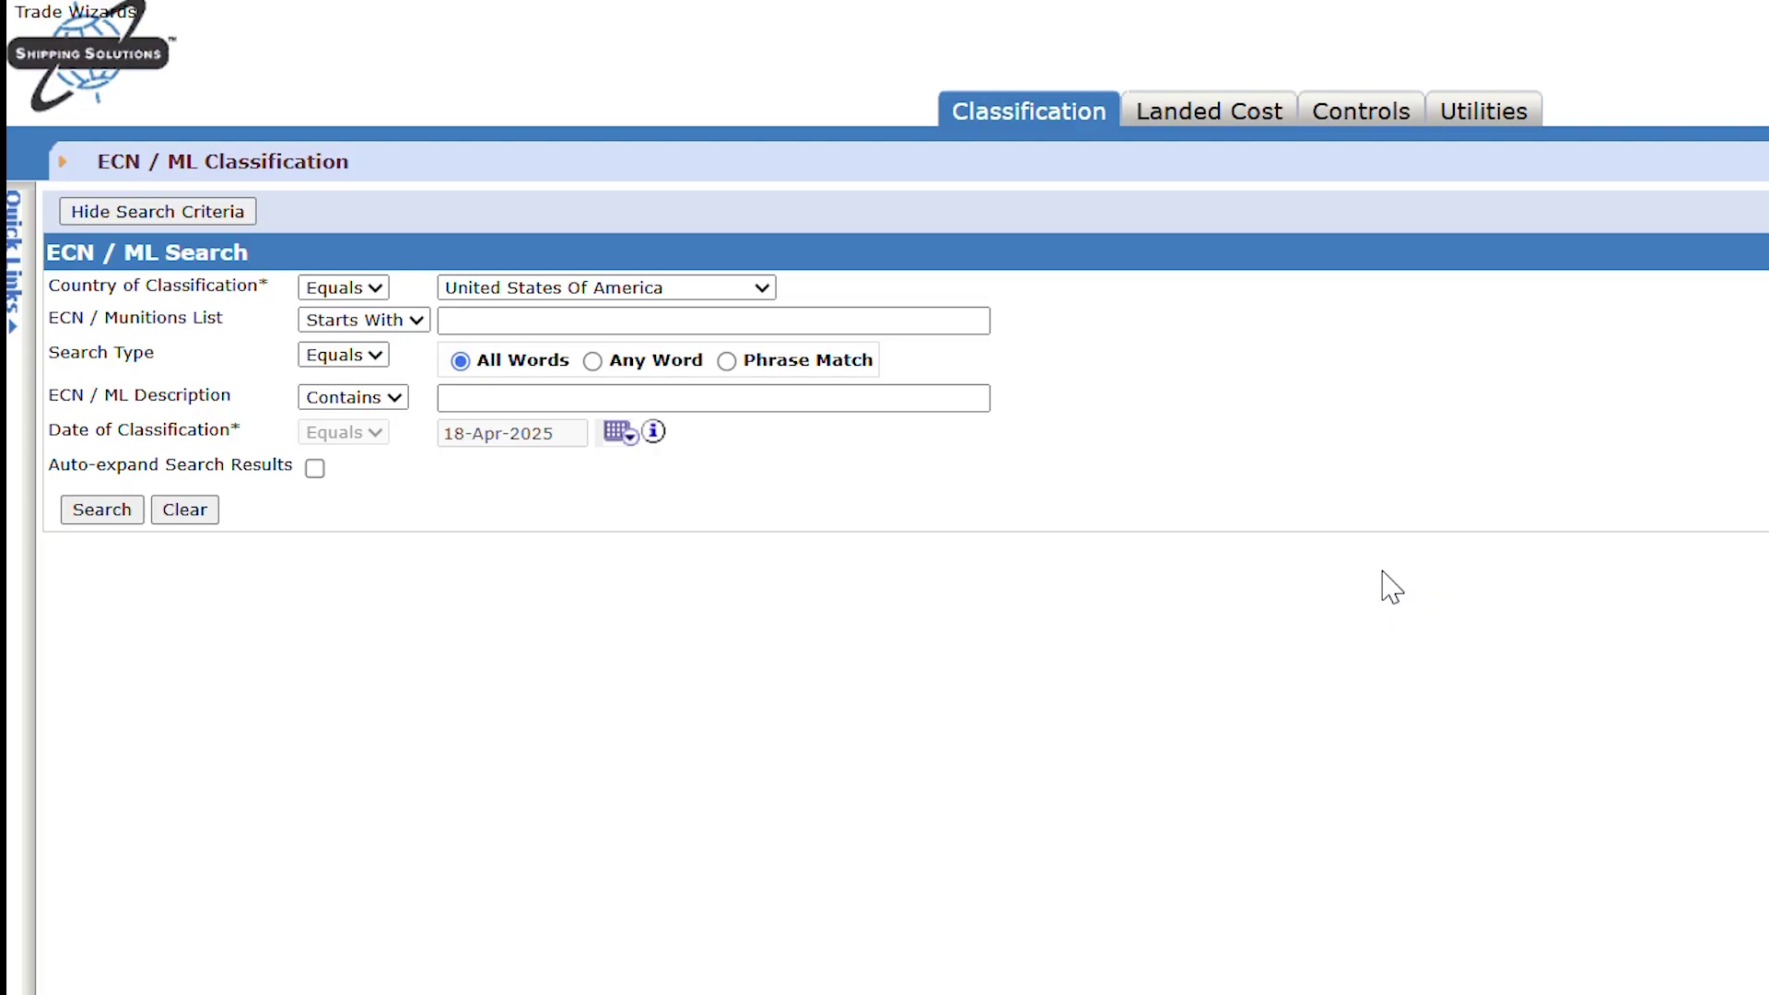
left_click(727, 360)
key("Tab")
key("Tab")
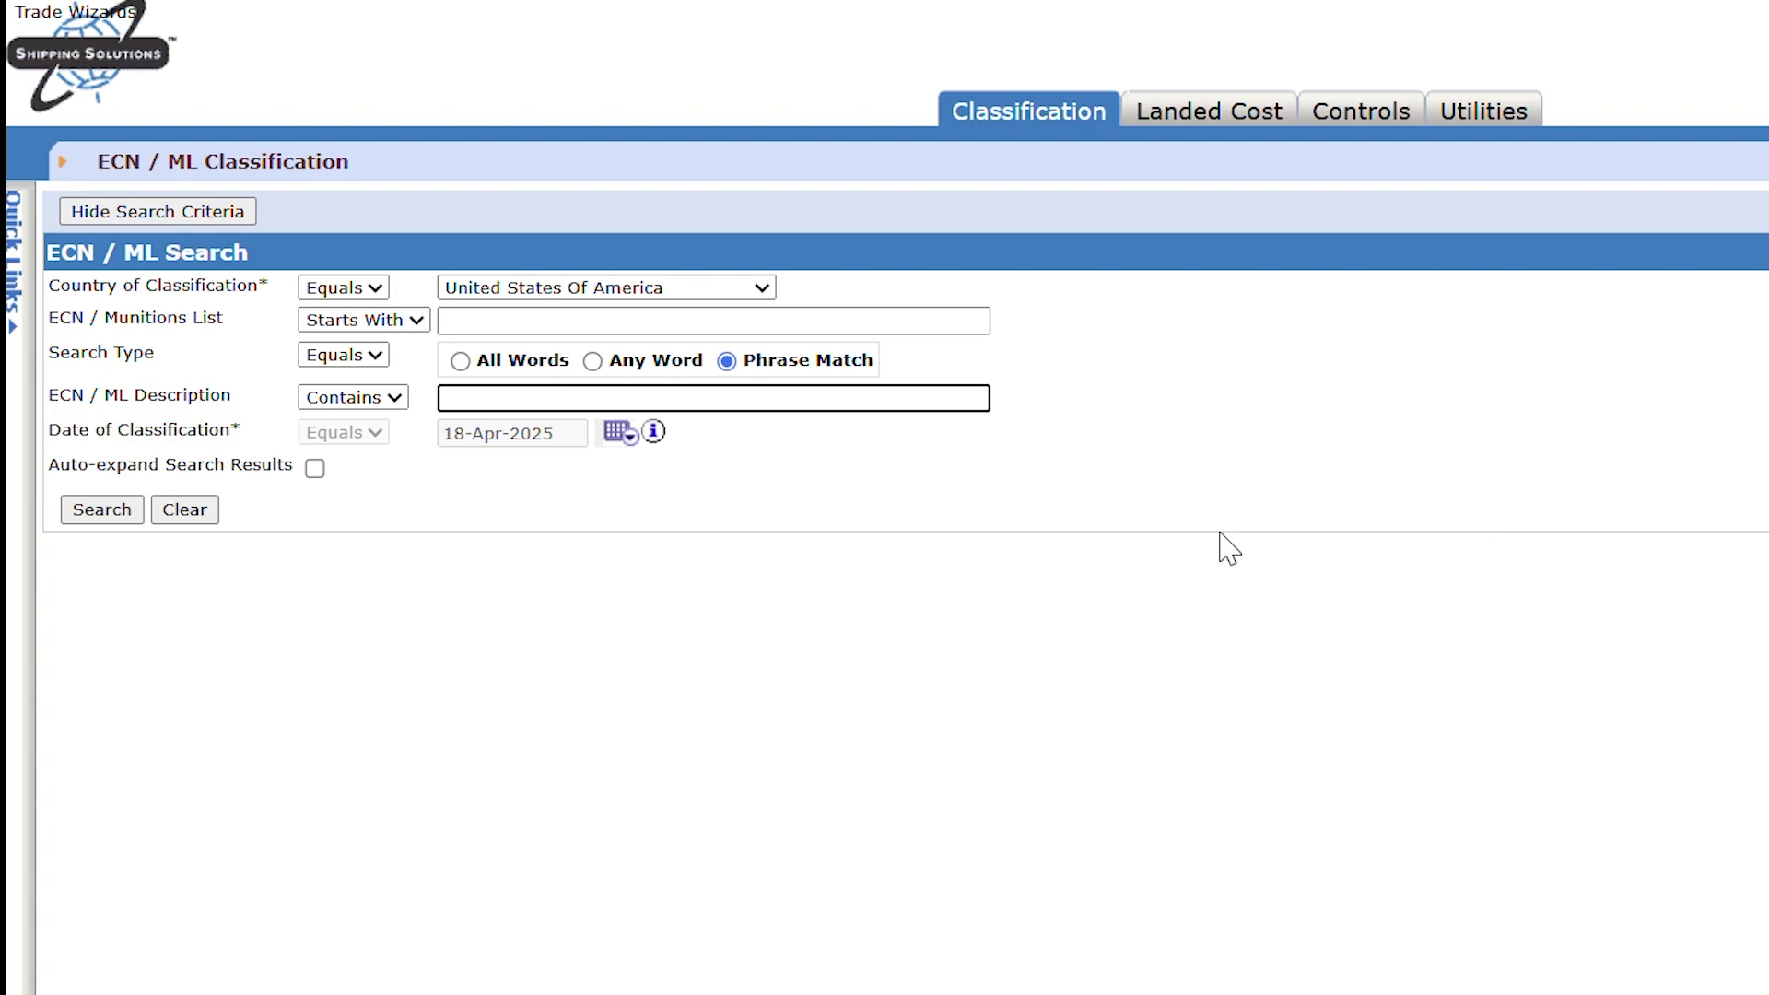
type("telecommunications equipment")
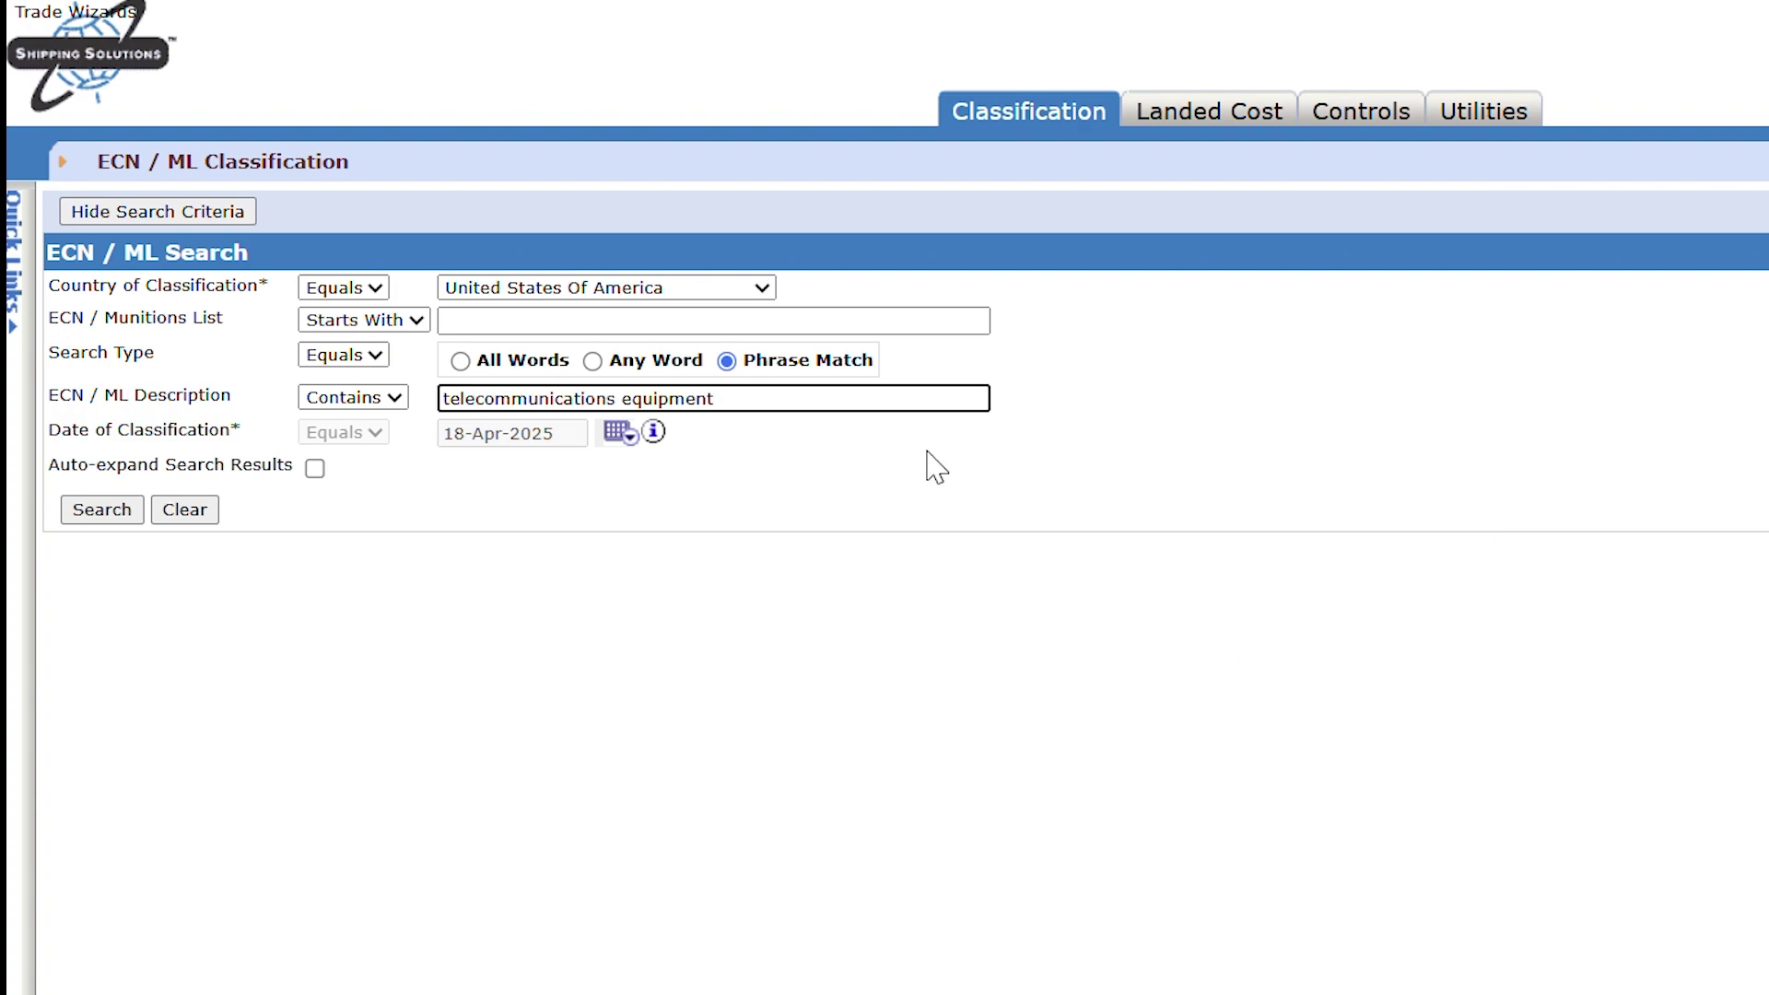
Step: Run the ECN search and expand Category 5, Part 1 and 5A to list 5A611 and 5A991
left_click(100, 512)
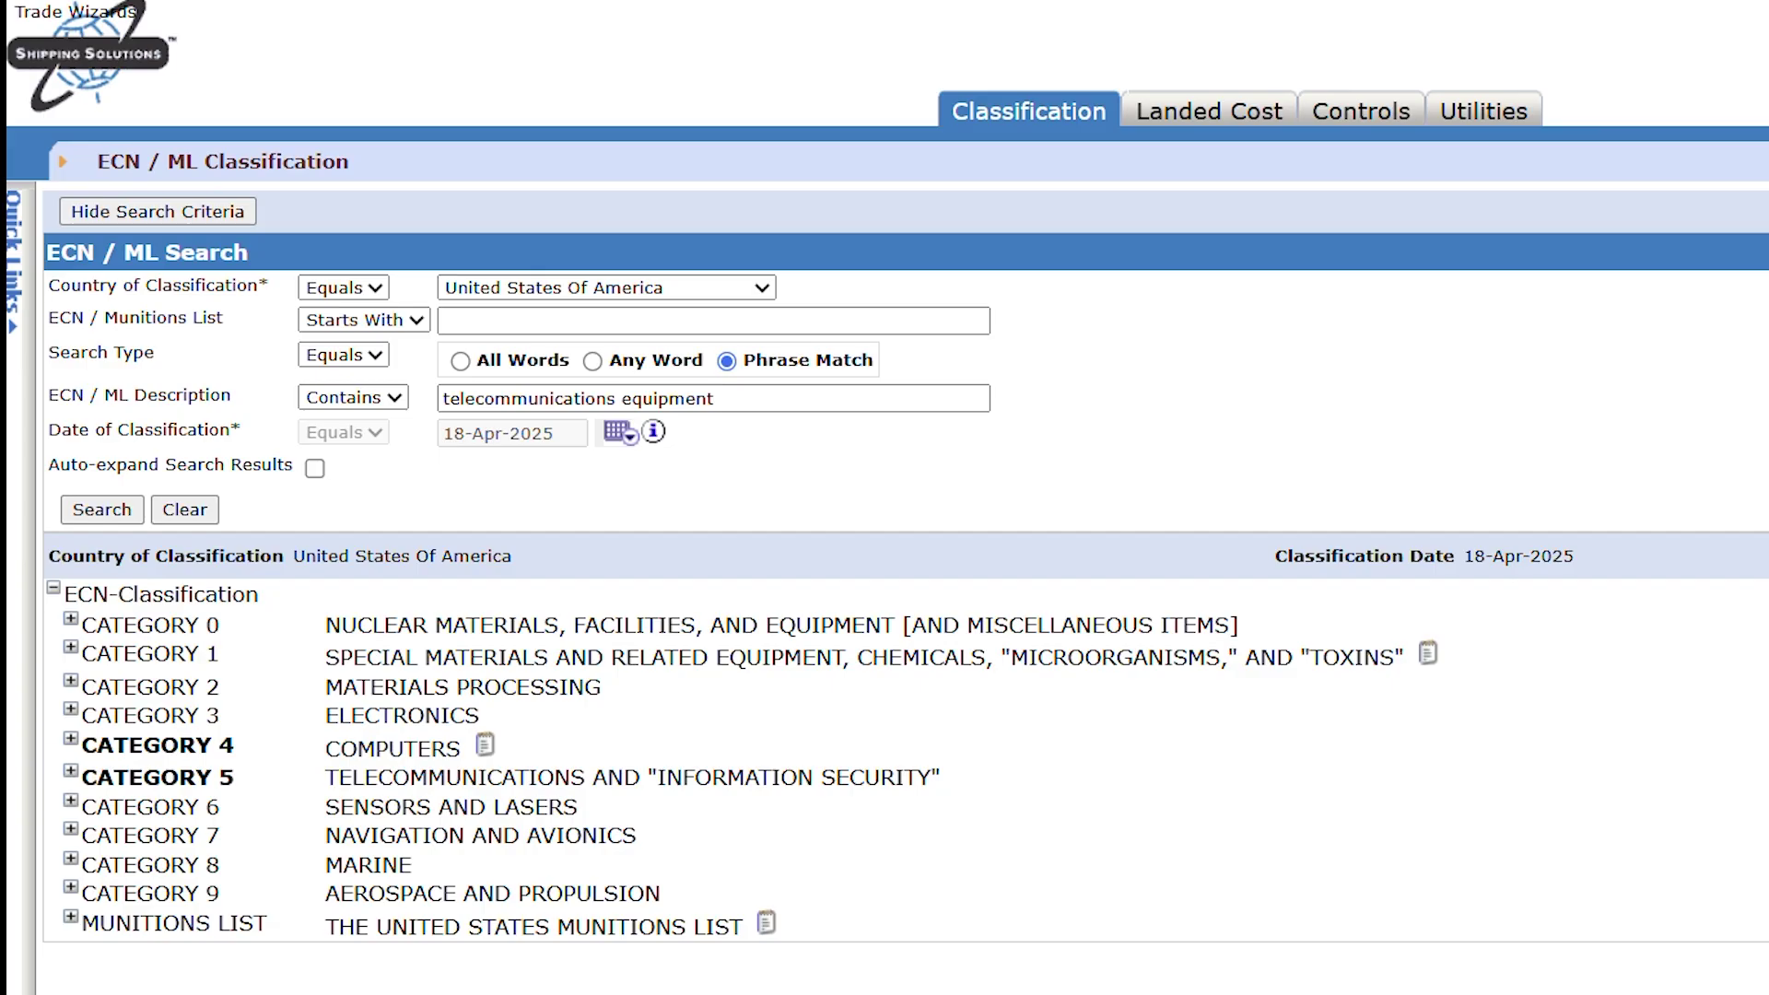
left_click(70, 771)
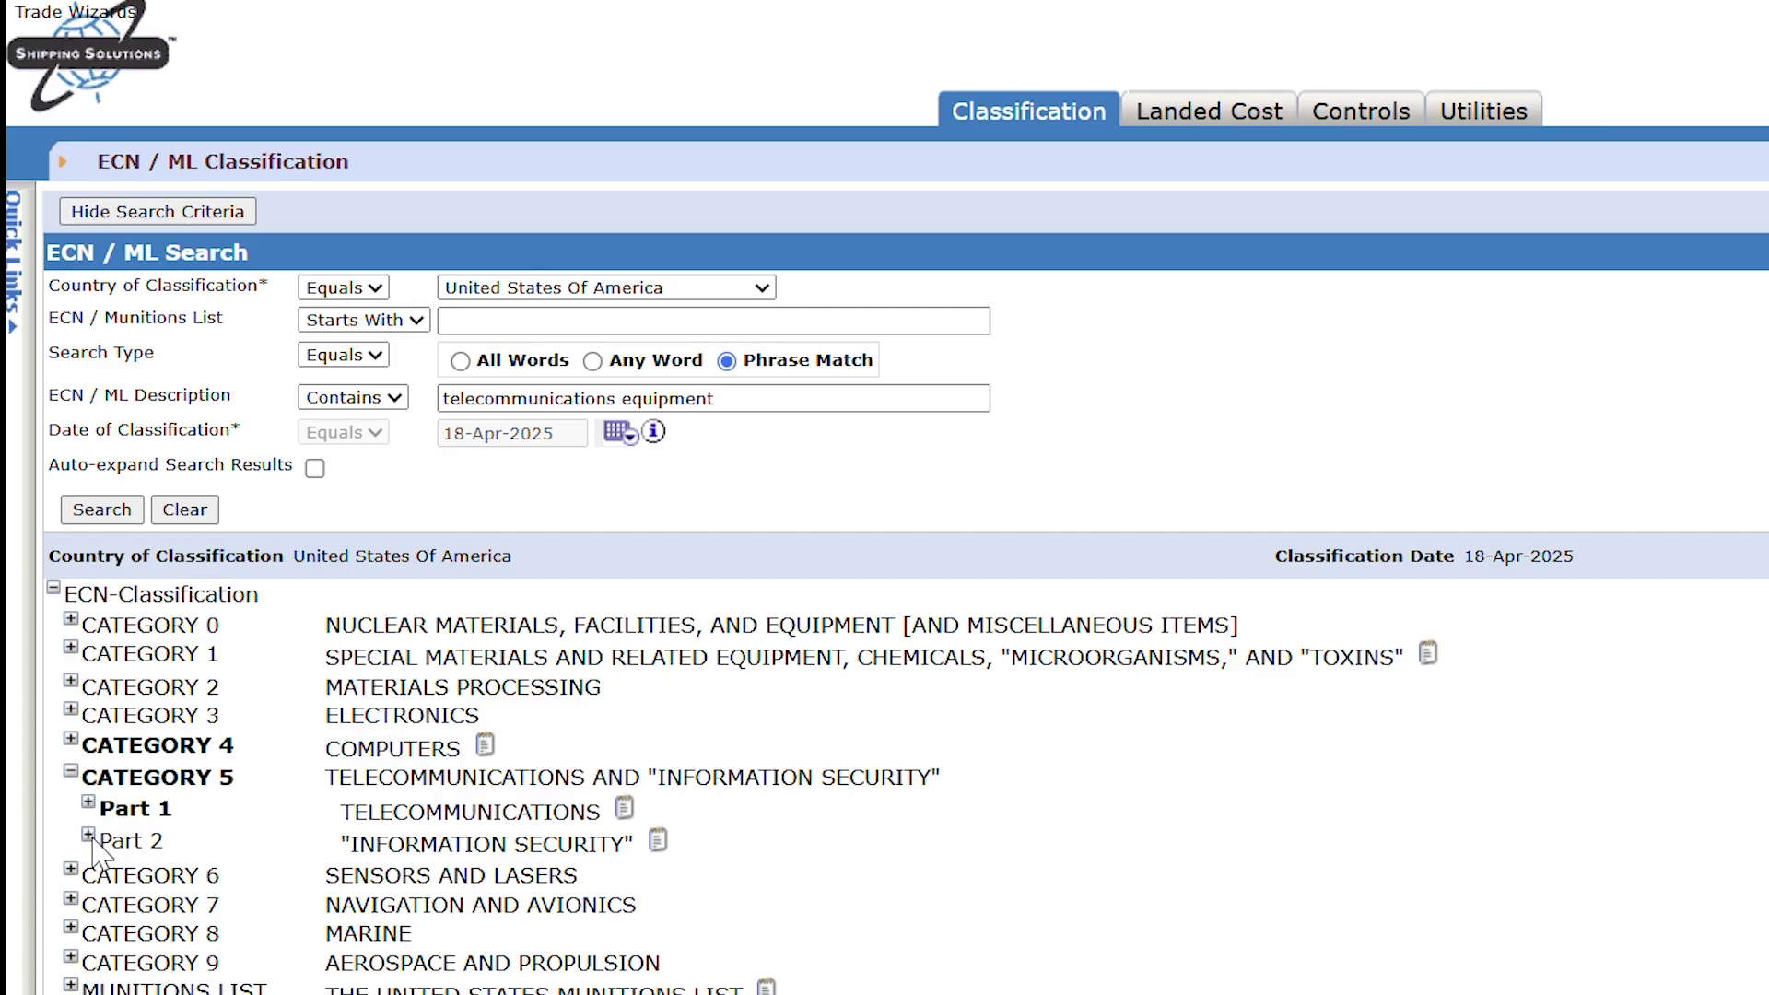
left_click(88, 803)
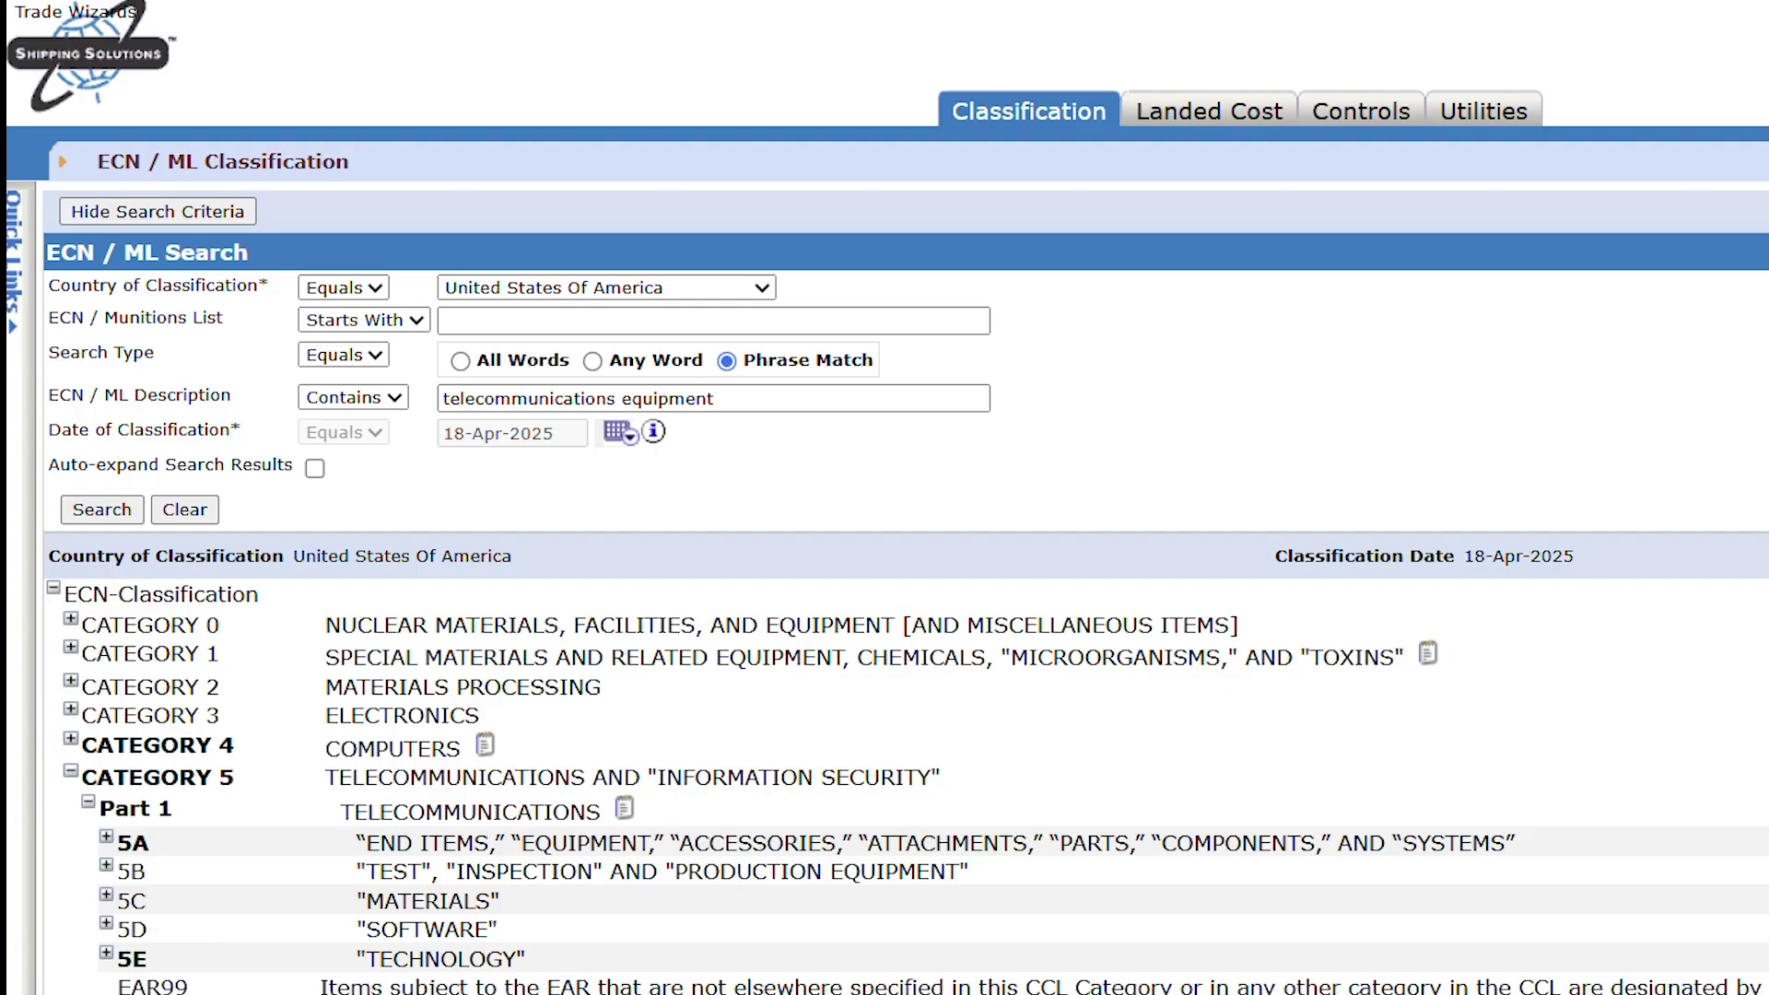
left_click(106, 837)
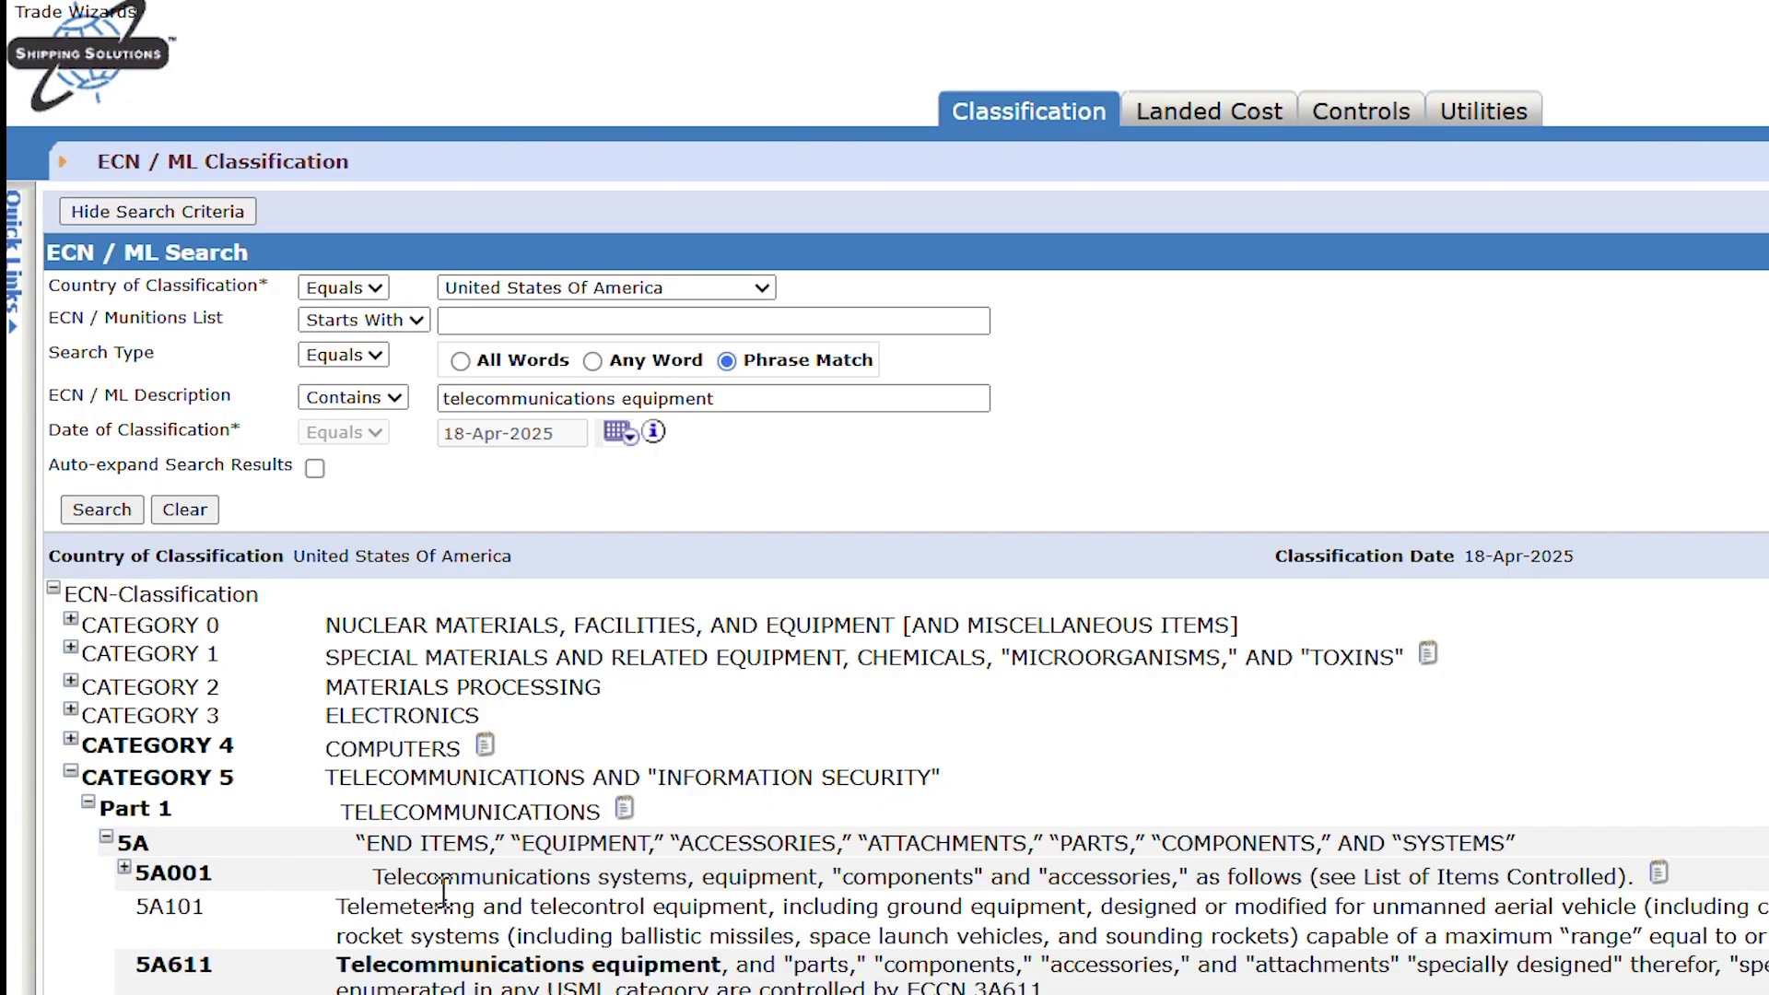
scroll(505, 889, "down", 3)
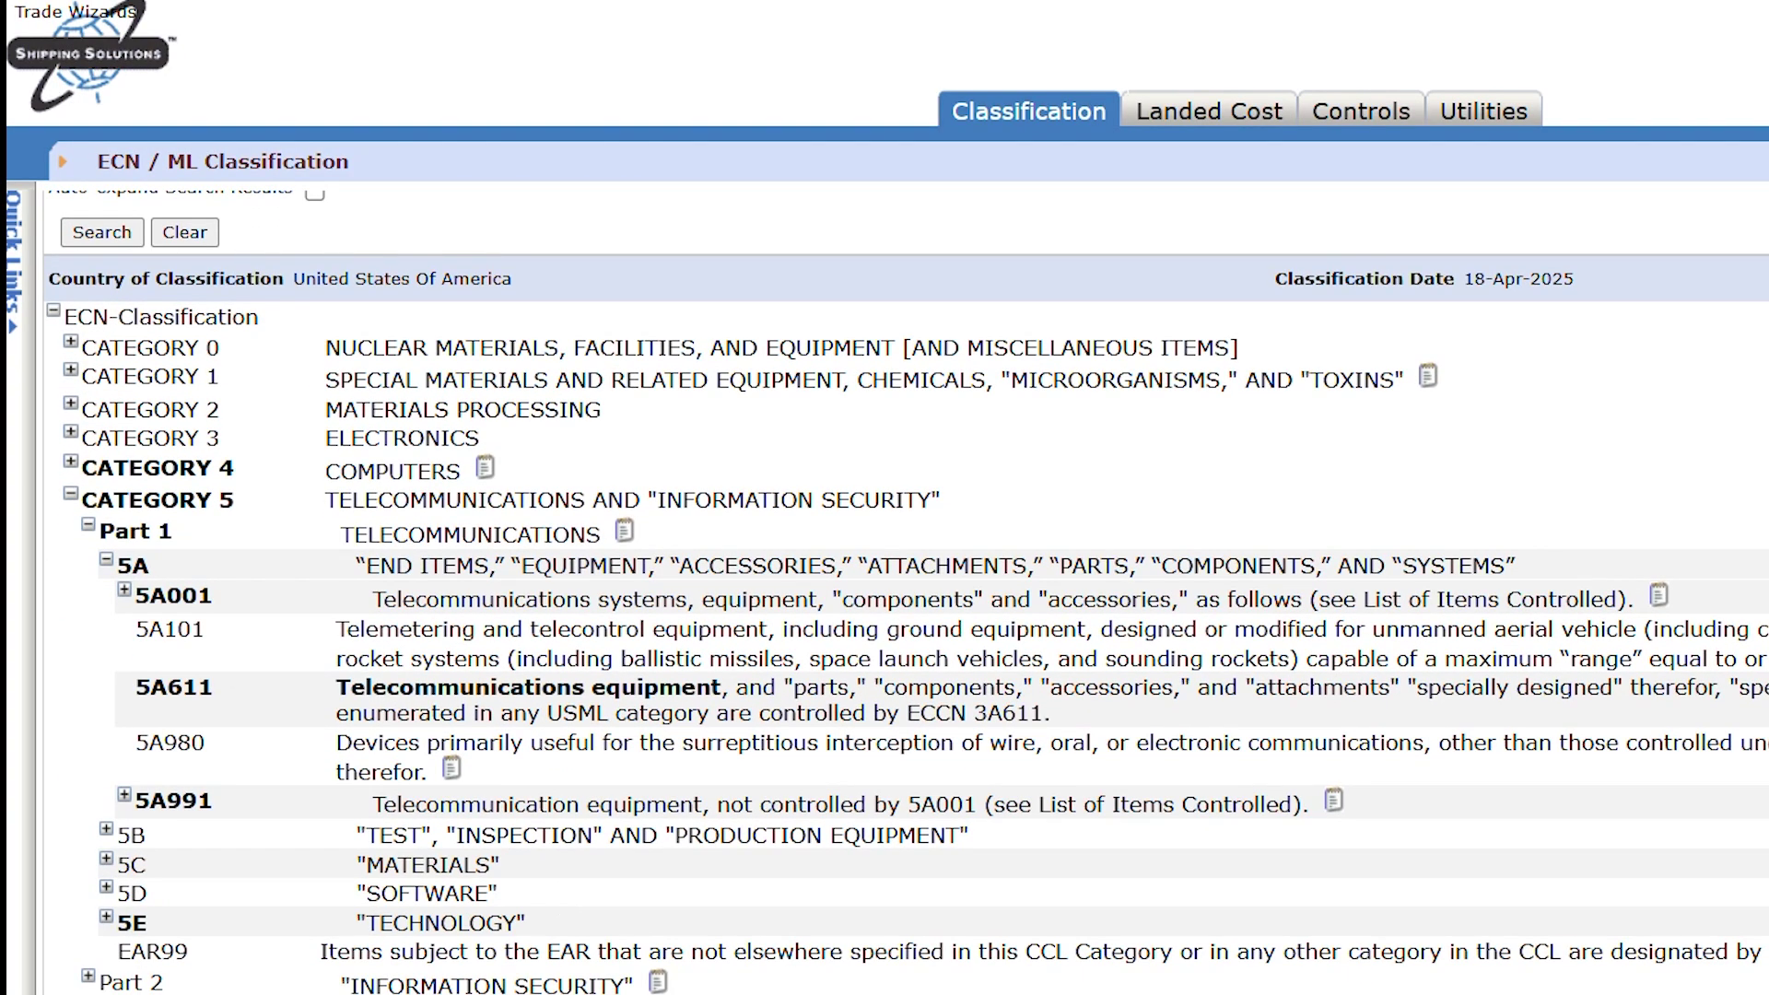